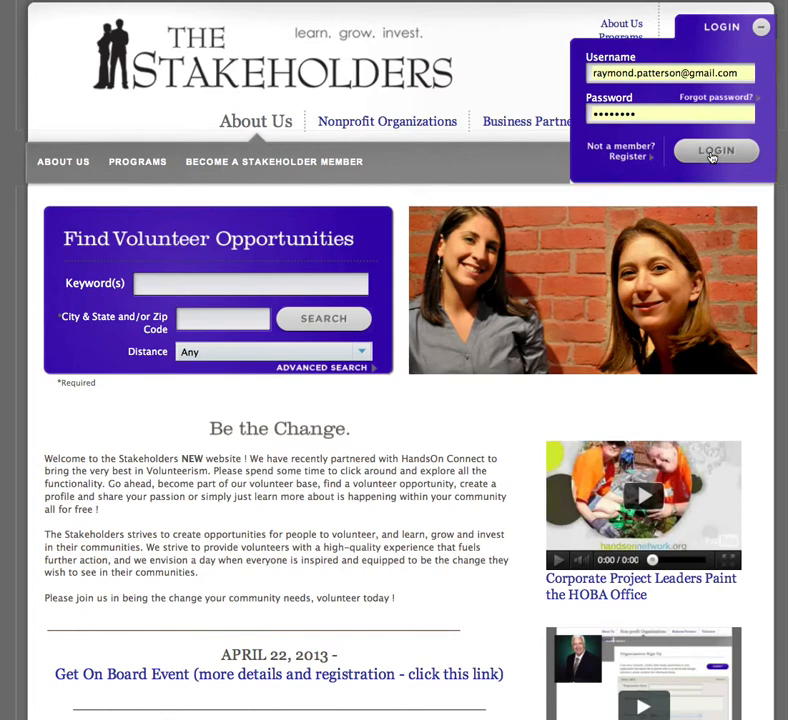
Log in to the Stakeholders site with the prefilled credentials and open the Volunteer Opportunity Wizard.
click(714, 151)
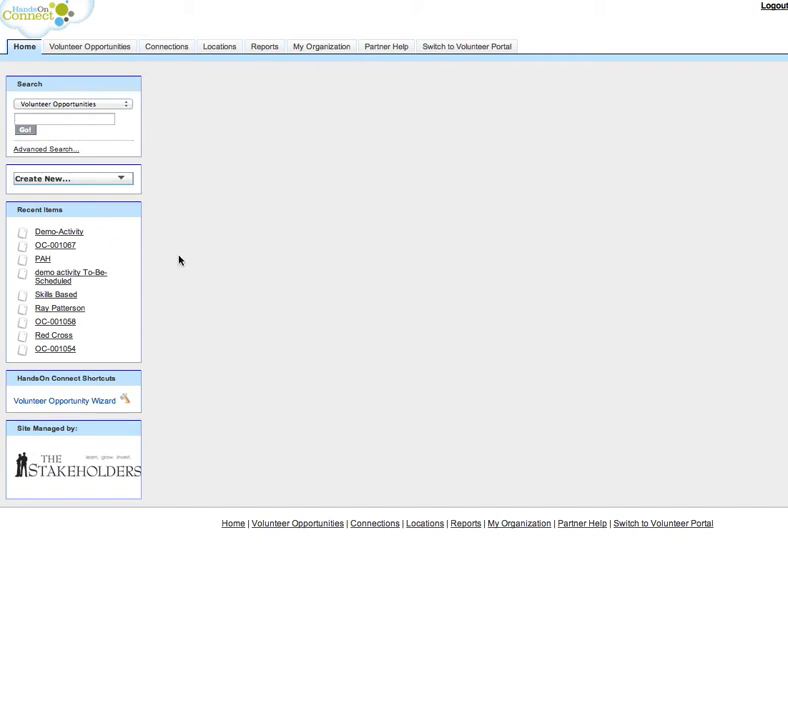
click(58, 404)
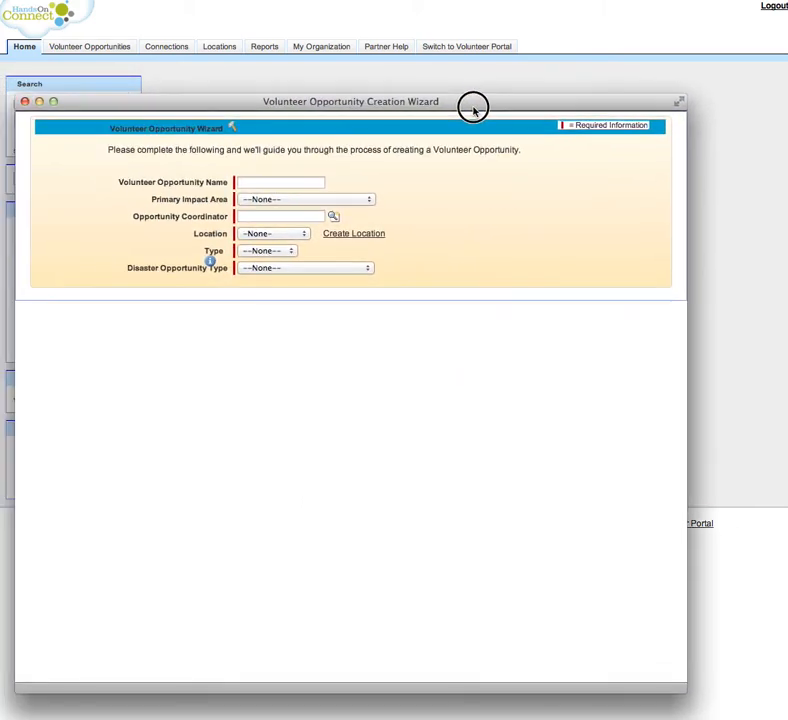
drag(494, 88, 508, 79)
Name the volunteer opportunity Demo-Project-EE-TBS.
click(323, 148)
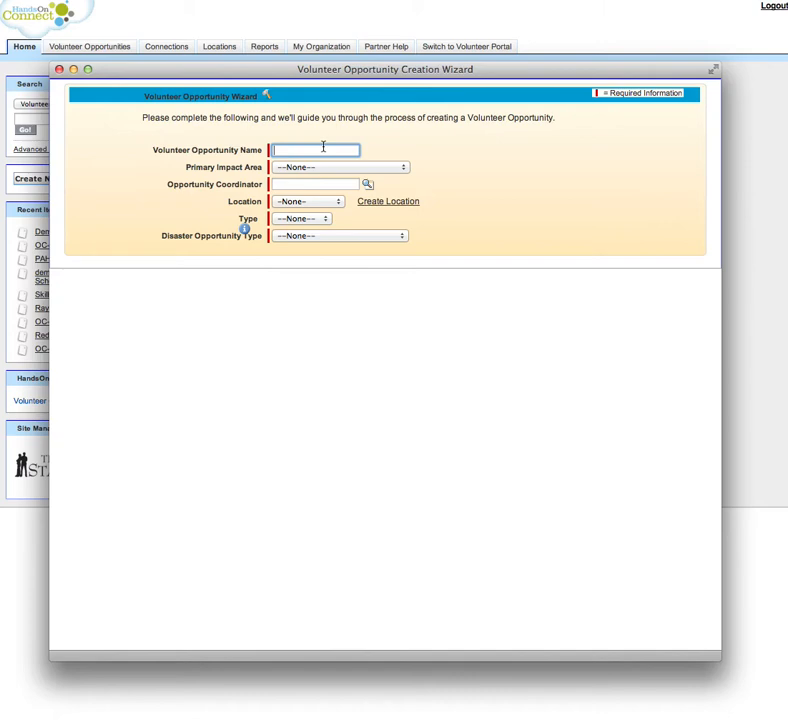
text(Demo-Project-EE-TBS)
key(Tab)
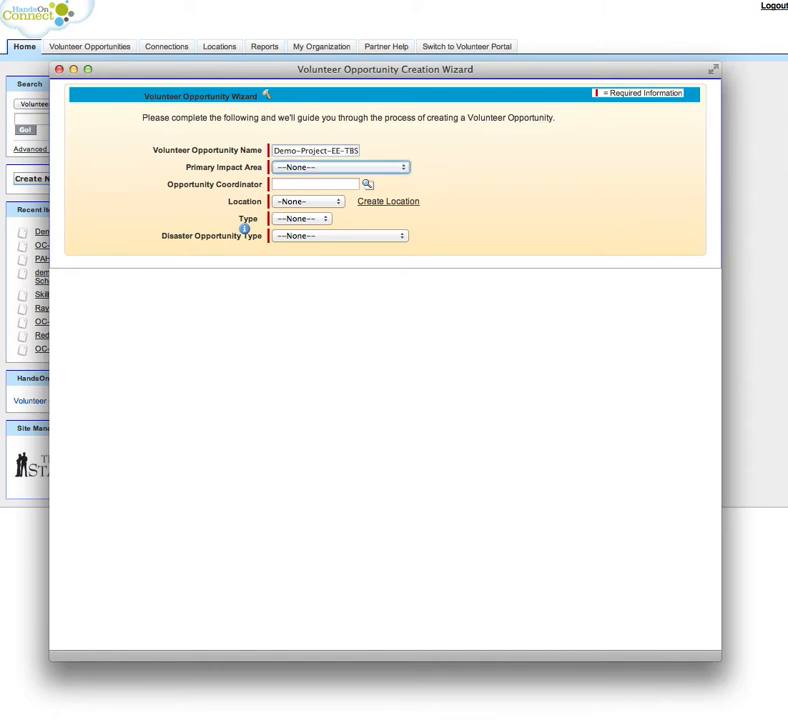
Set the primary impact area to Adult Education and assign the second recently viewed contact as opportunity coordinator.
click(329, 168)
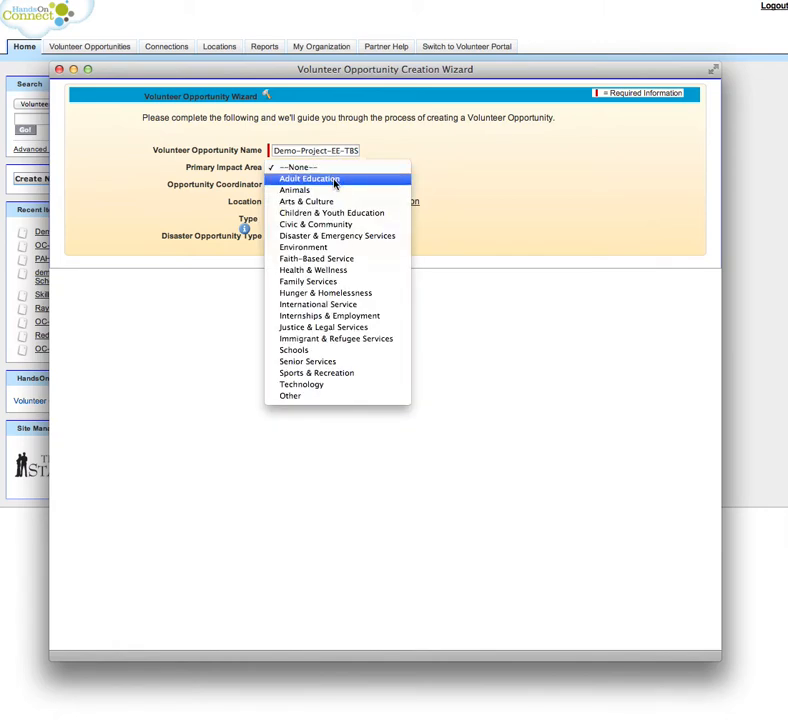
click(333, 180)
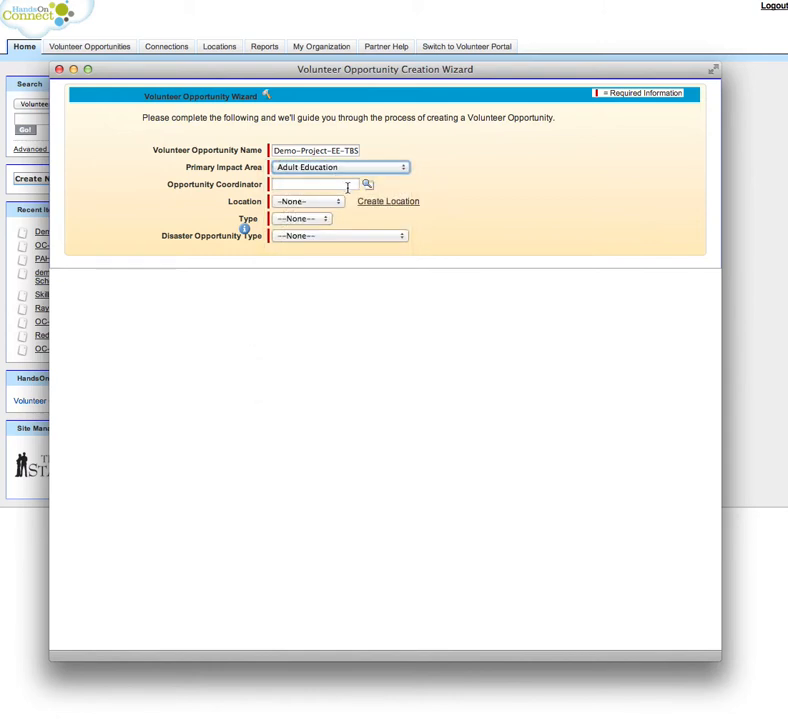
click(368, 186)
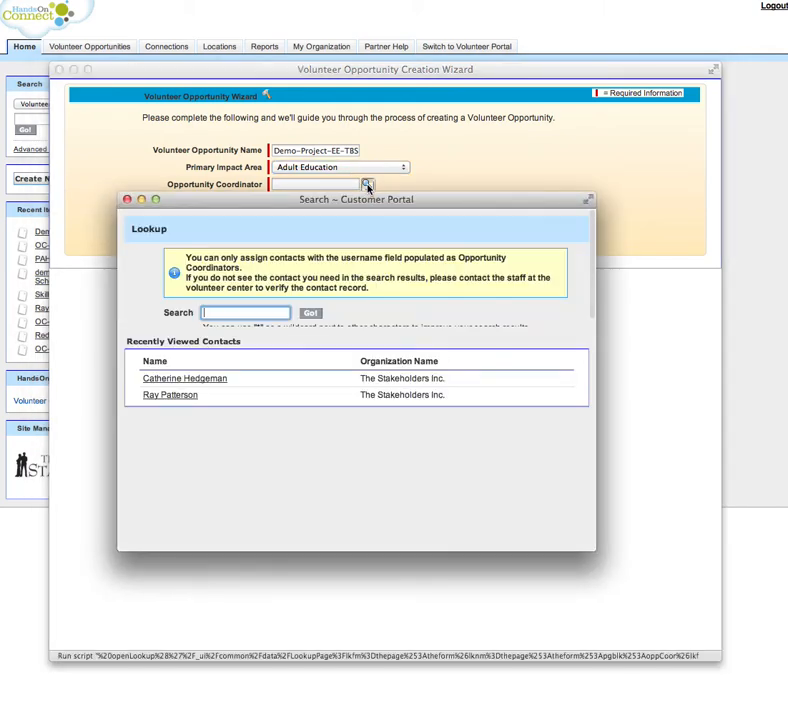
click(172, 395)
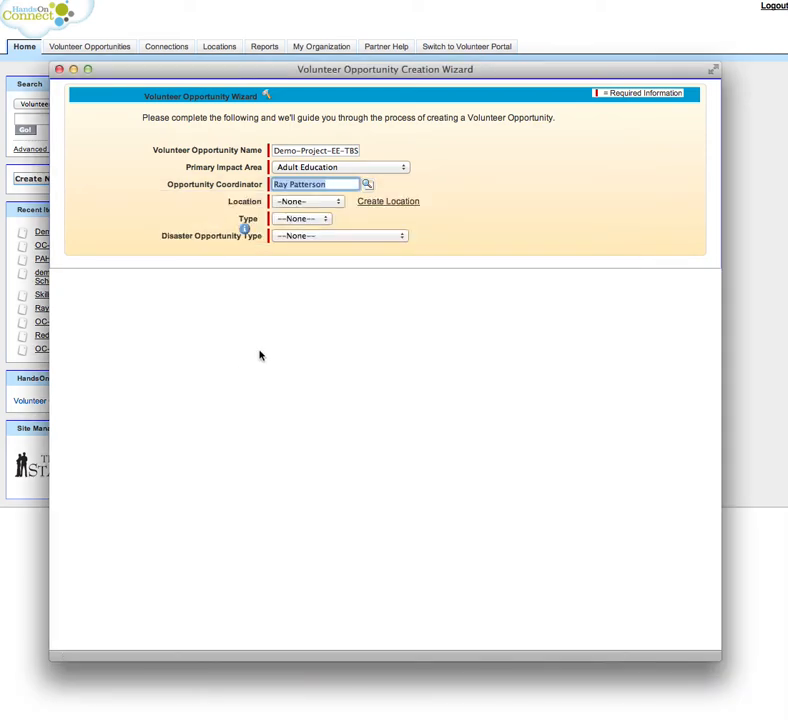
Start creating a new location for the opportunity and name it "This place".
click(334, 204)
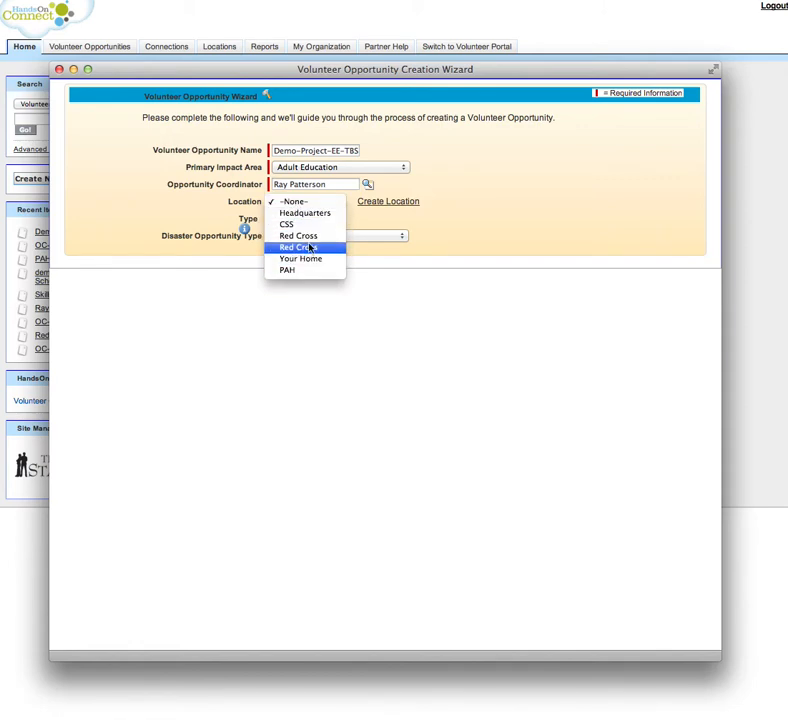
click(401, 208)
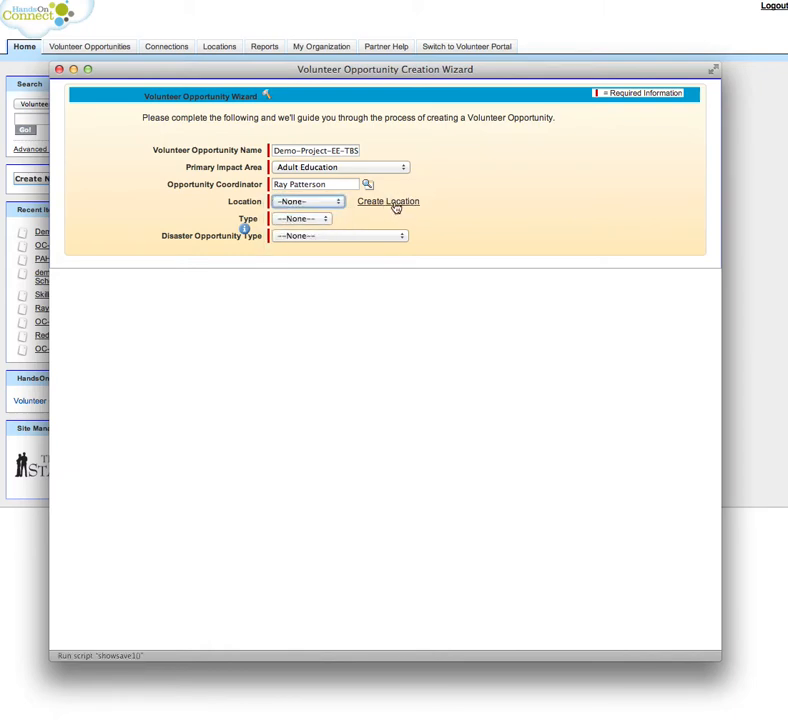
click(397, 208)
click(596, 164)
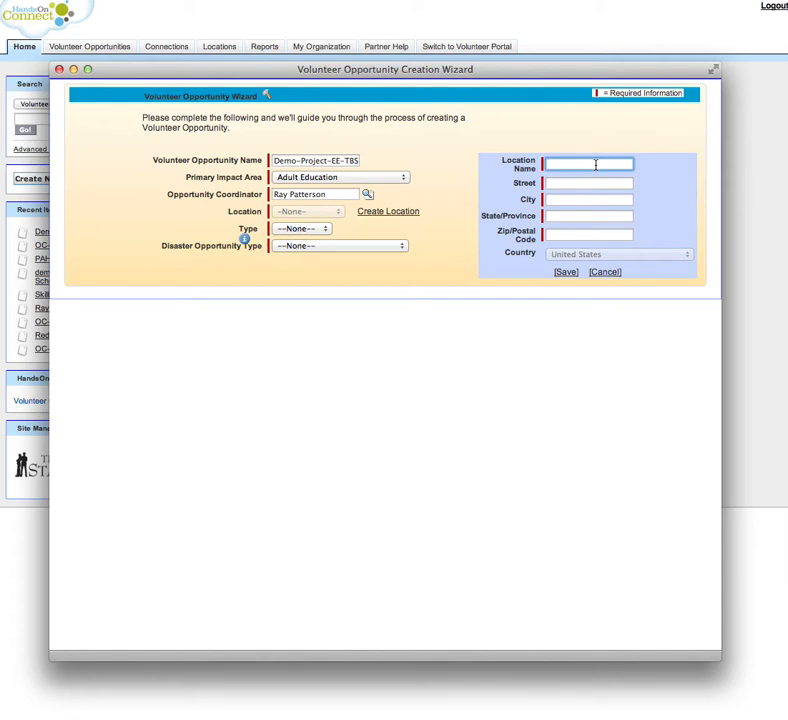
text(This place)
key(Tab)
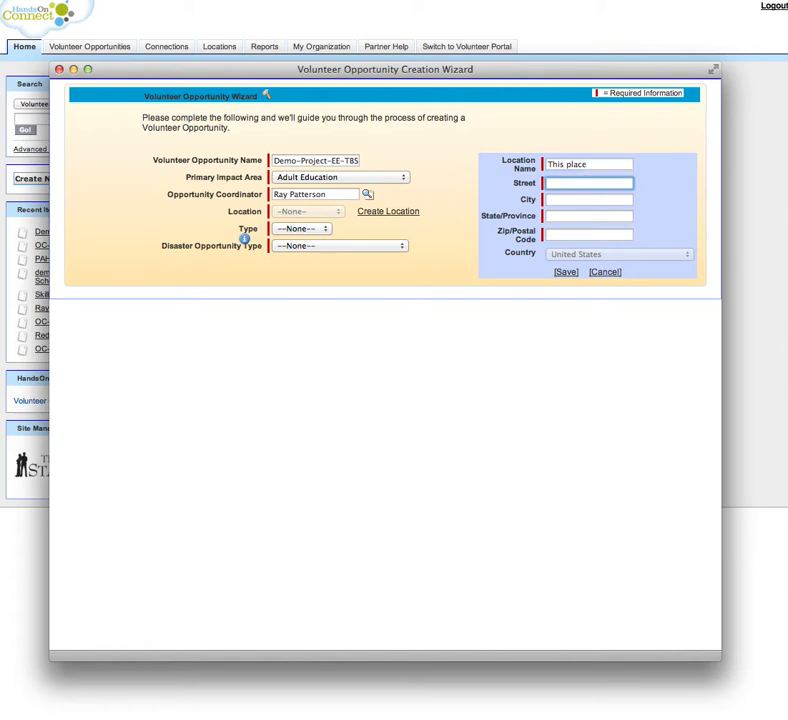
Fill in the street address and city of the new location.
text(1239 street)
key(Tab)
text(city)
key(BackSpace)
key(BackSpace)
key(BackSpace)
key(BackSpace)
text(clifton park)
key(Tab)
Enter the new location's state and postal code, and save the location.
text(NY 12065)
key(BackSpace)
key(BackSpace)
key(BackSpace)
key(BackSpace)
key(BackSpace)
key(BackSpace)
key(Tab)
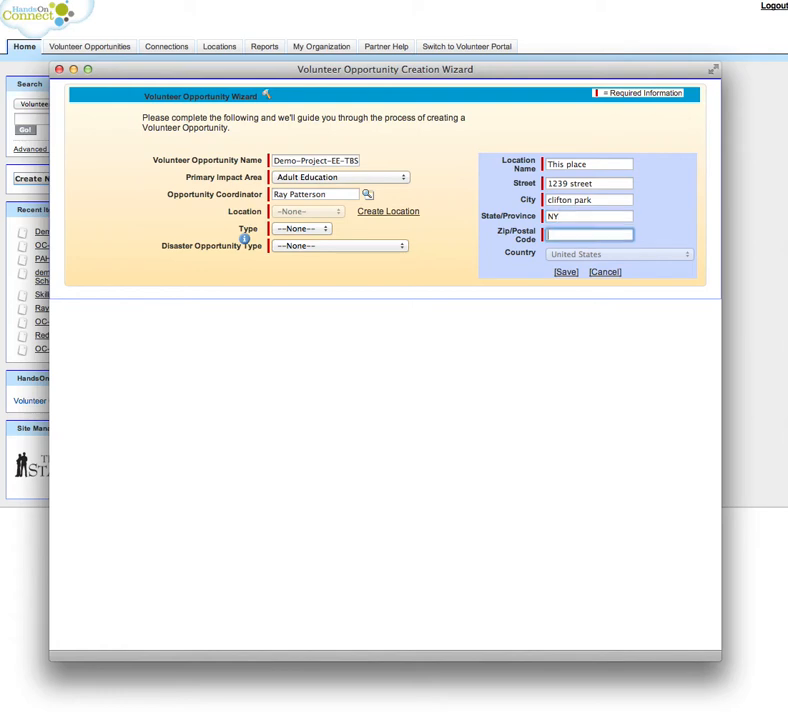
text(12065)
click(567, 277)
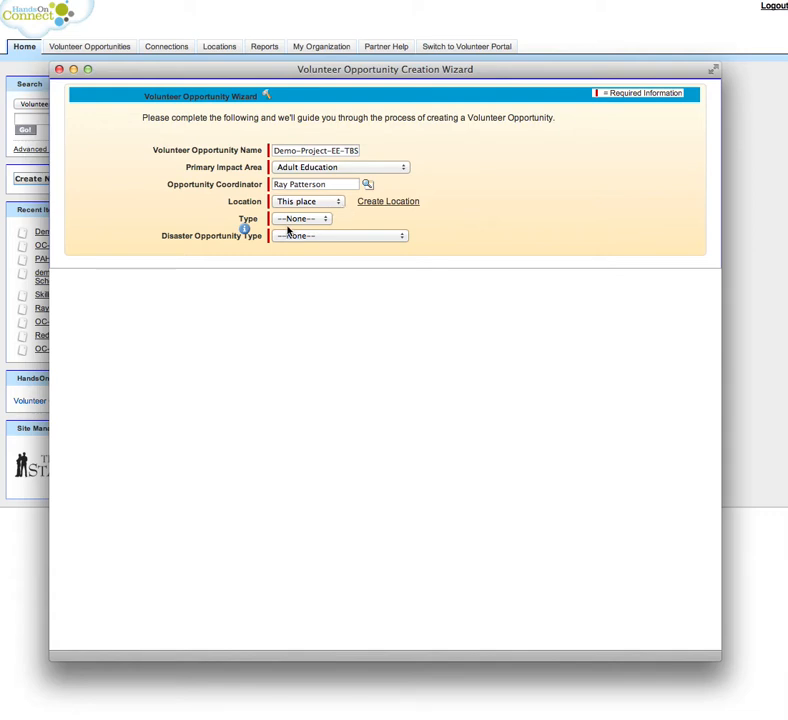
Set the opportunity type to Project and the disaster opportunity type to Not Disaster Related.
mouse_move(246, 230)
click(325, 219)
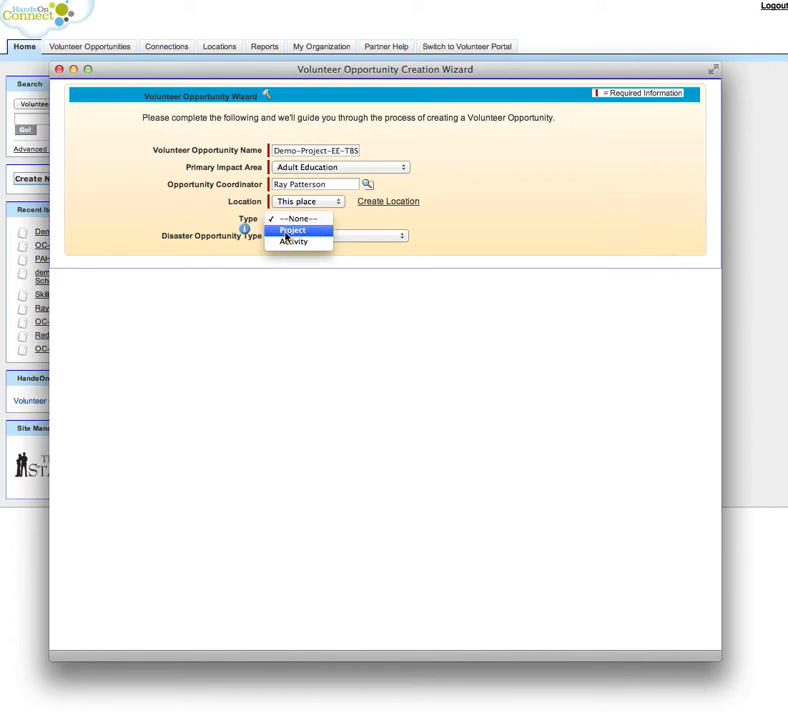
click(287, 233)
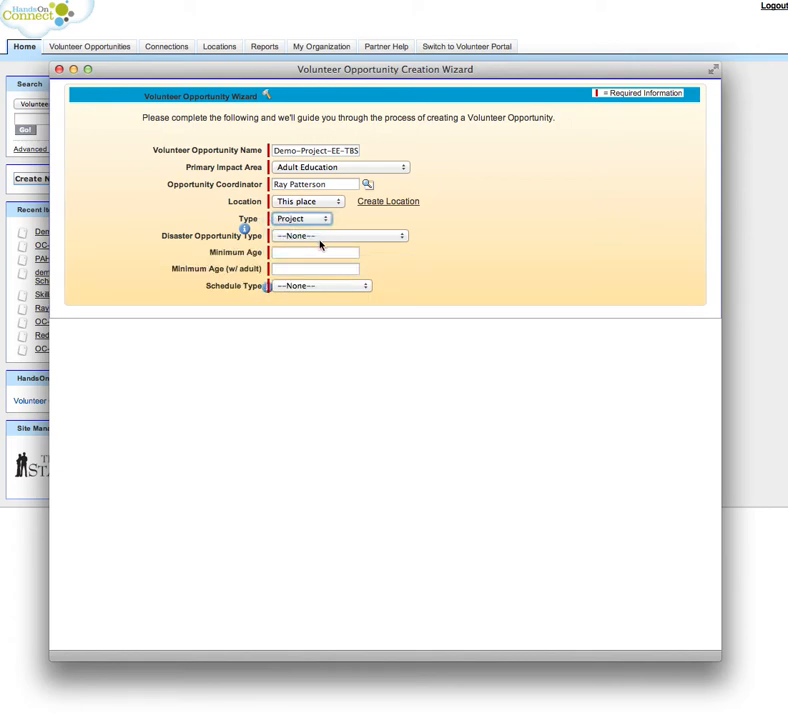
click(347, 240)
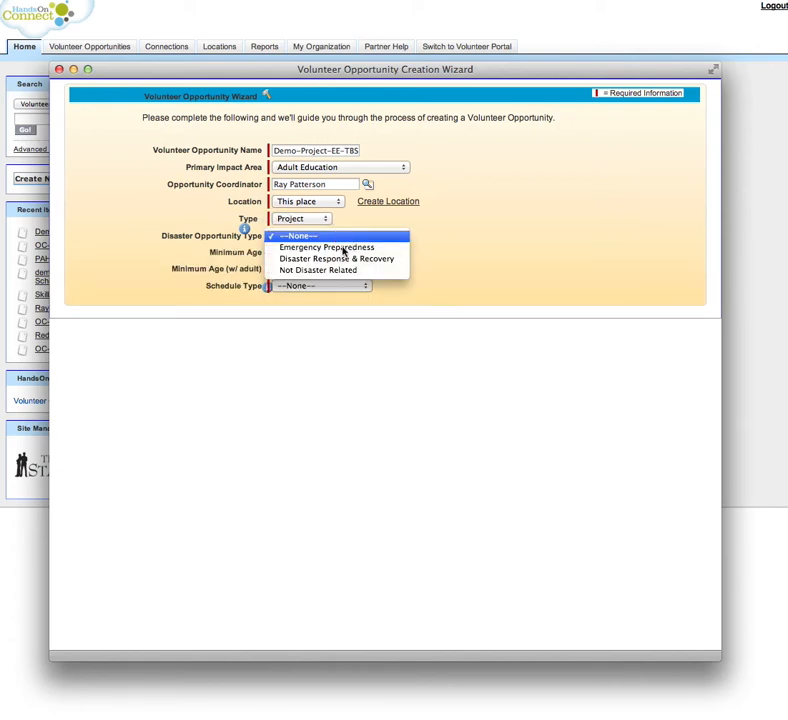
click(325, 268)
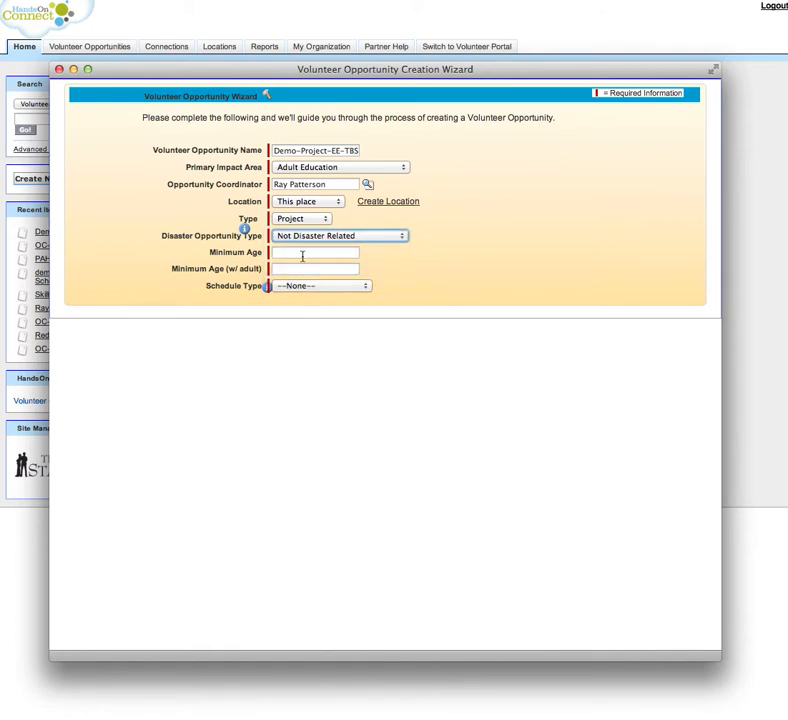
Set the minimum age to 18 and the minimum age with an adult to 14.
click(303, 256)
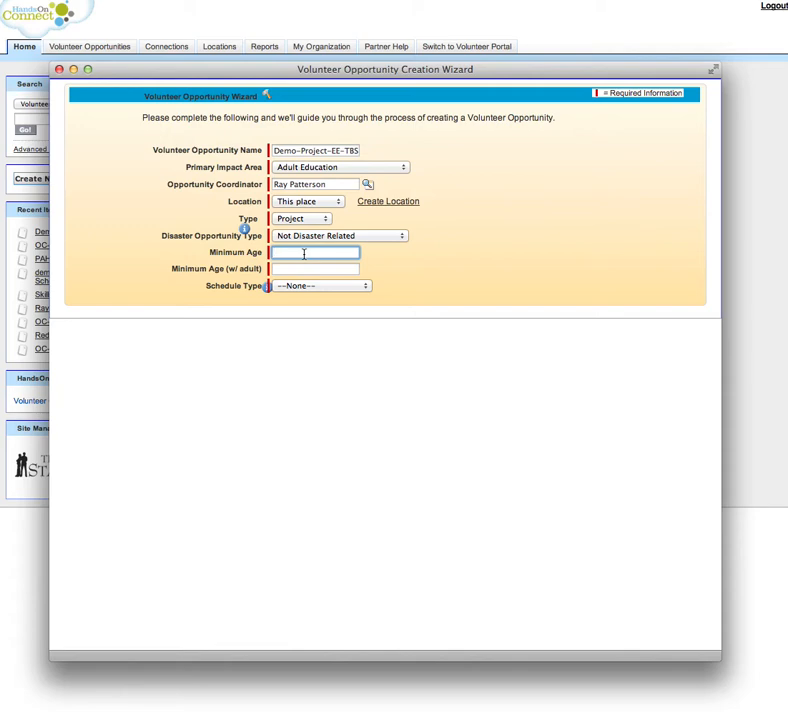
text(18)
key(Tab)
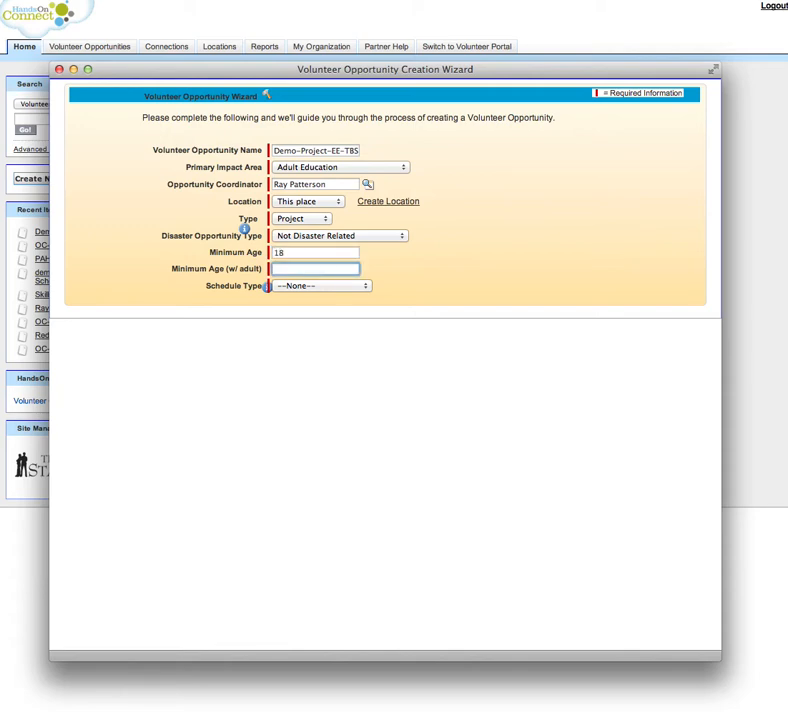
text(14)
Set the opportunity's schedule type to To Be Scheduled.
mouse_move(266, 289)
click(343, 288)
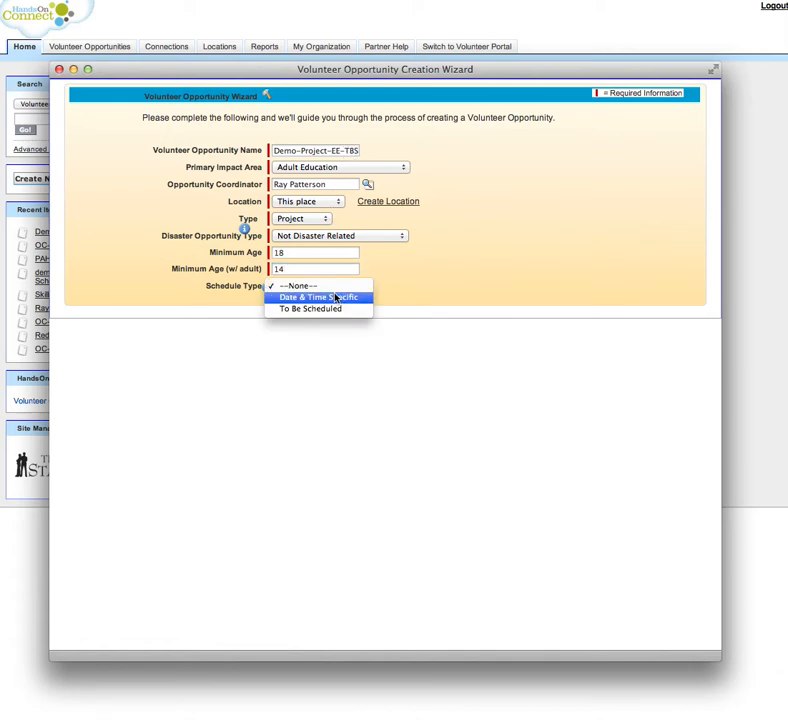
click(329, 309)
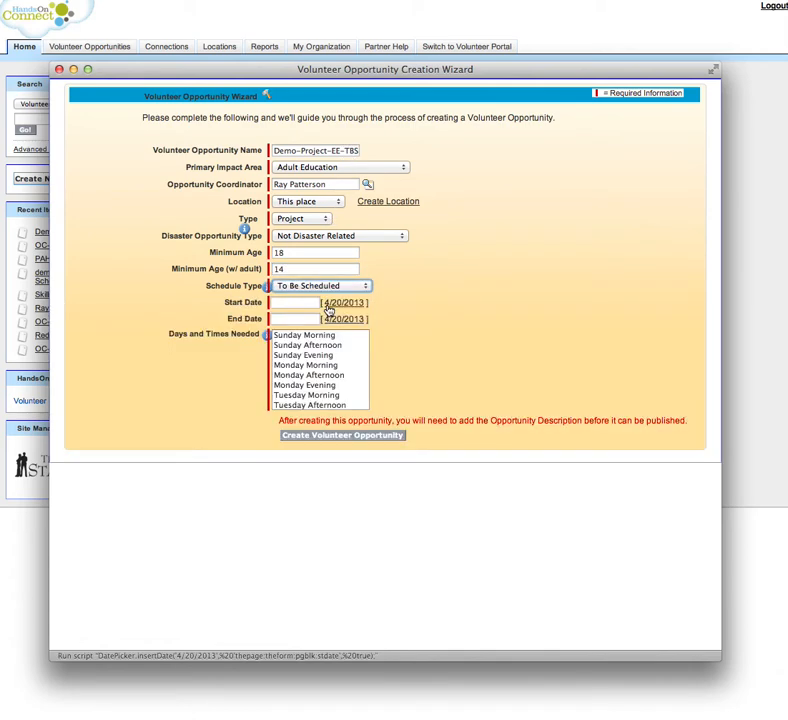
Set the opportunity's start date to 4/22/2013 and its end date to 9/2/2013.
click(315, 303)
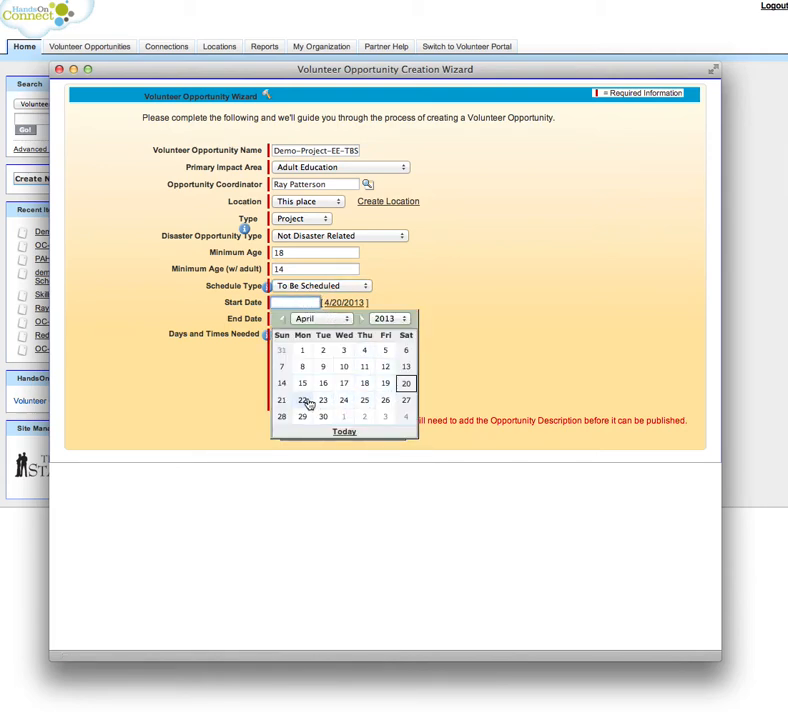
click(305, 401)
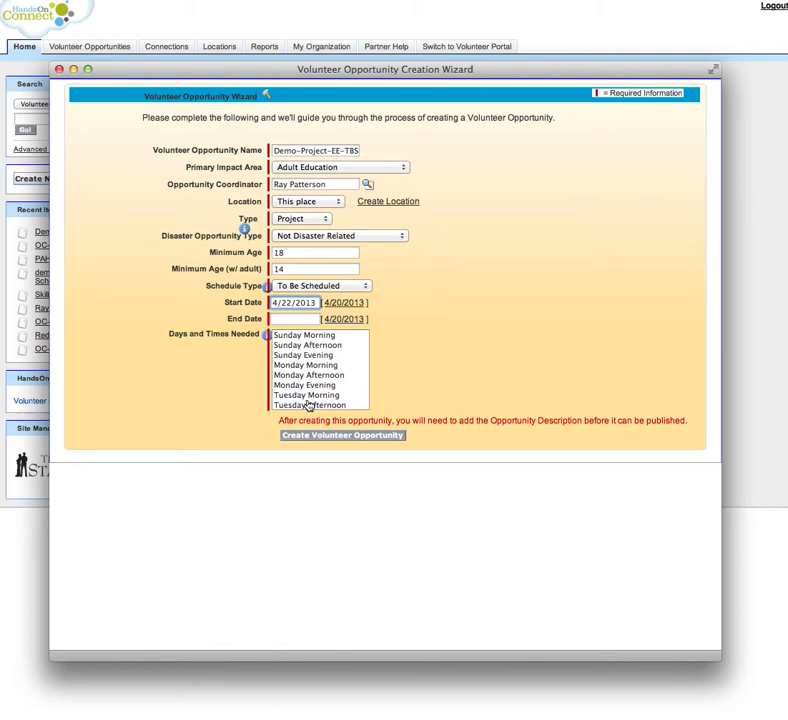
click(312, 320)
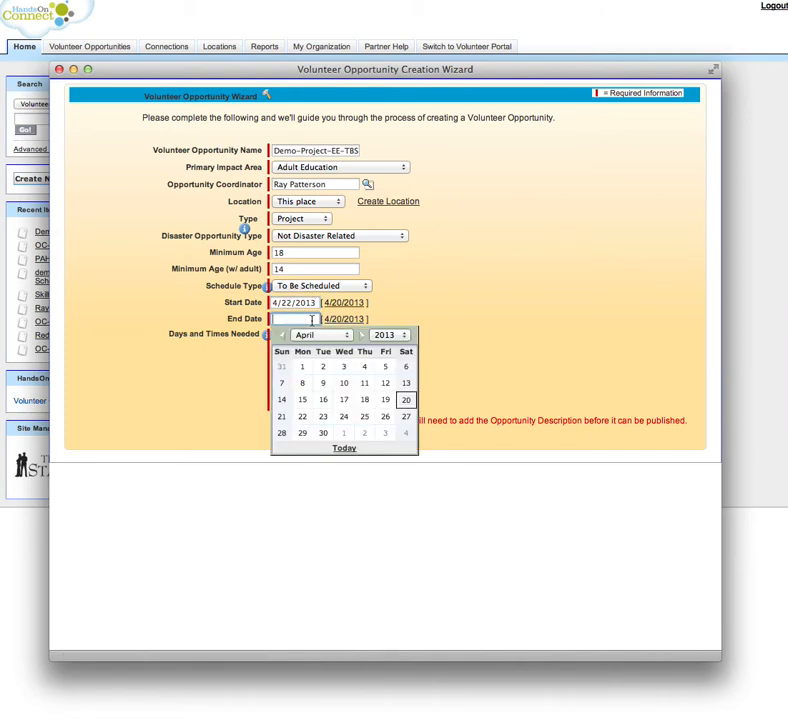
click(361, 338)
click(361, 338)
click(361, 338)
click(361, 338)
click(361, 338)
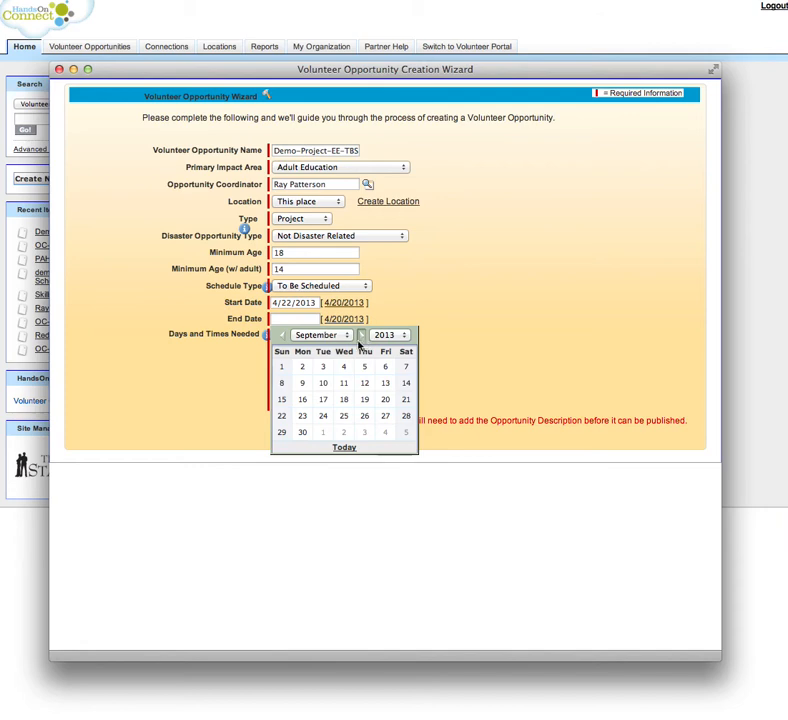
click(303, 368)
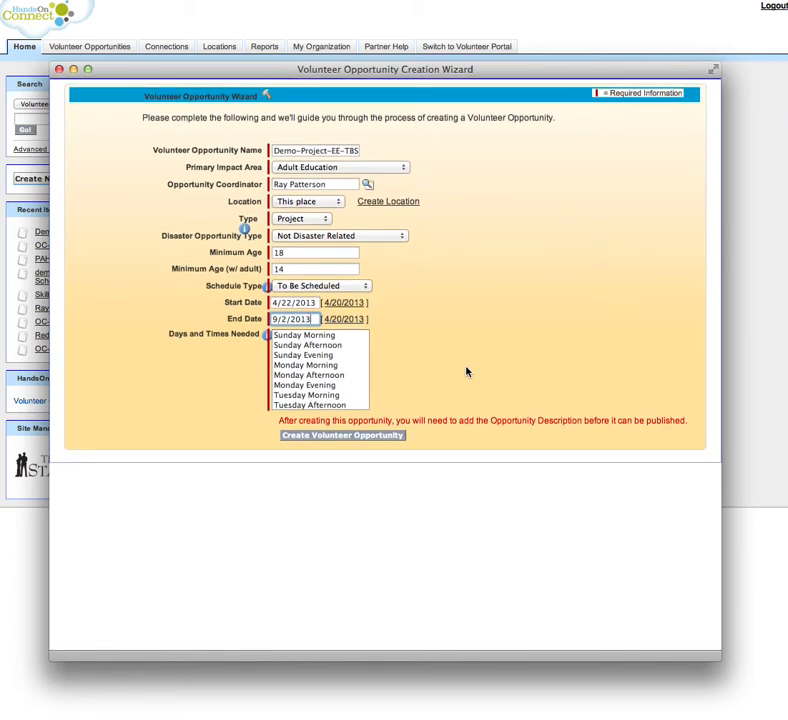
Select the morning, afternoon and evening slots for both Sunday and Saturday as days needed, and create the volunteer opportunity.
click(303, 338)
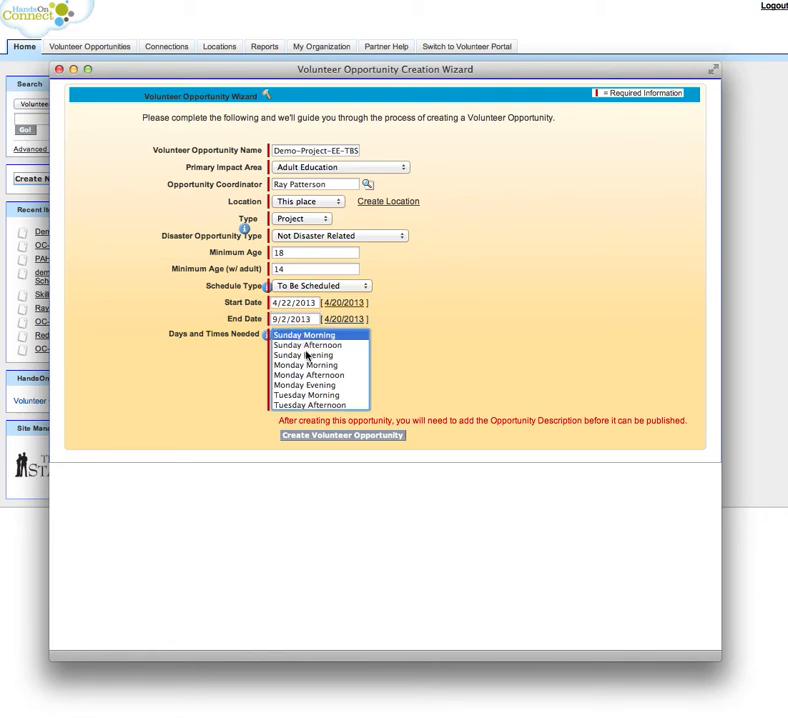
shift+click(307, 356)
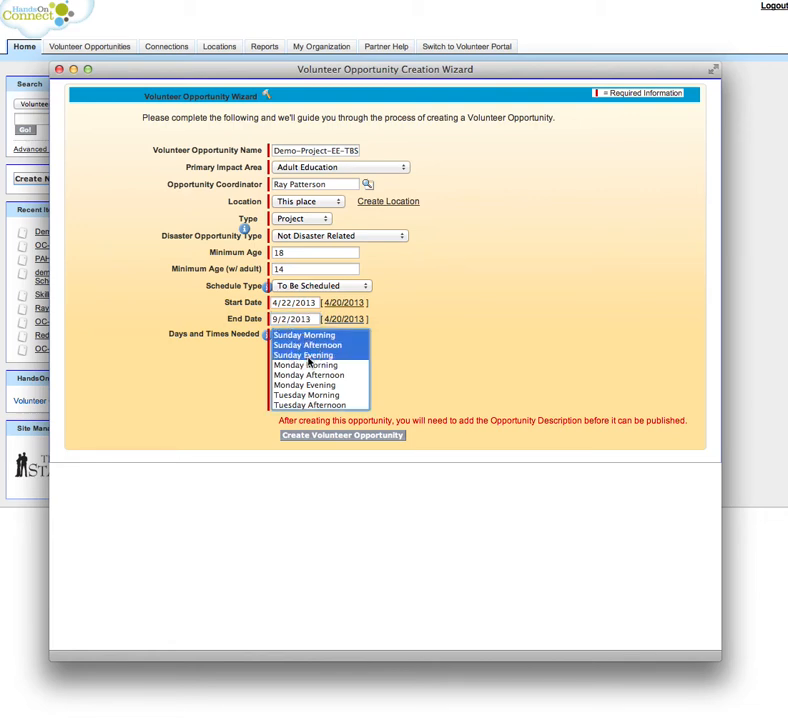
scroll(307, 358, down, 10)
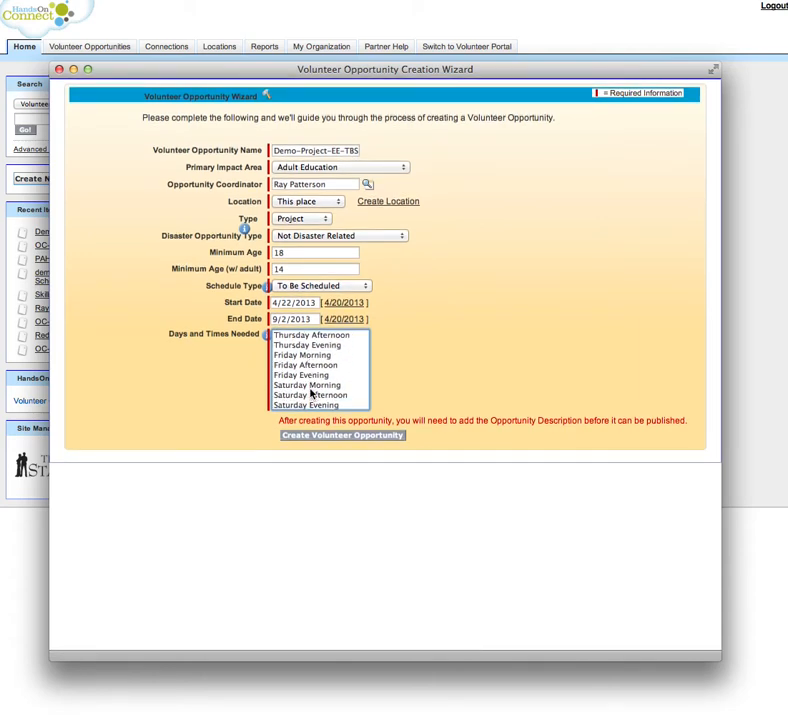
super+click(310, 388)
super+click(312, 396)
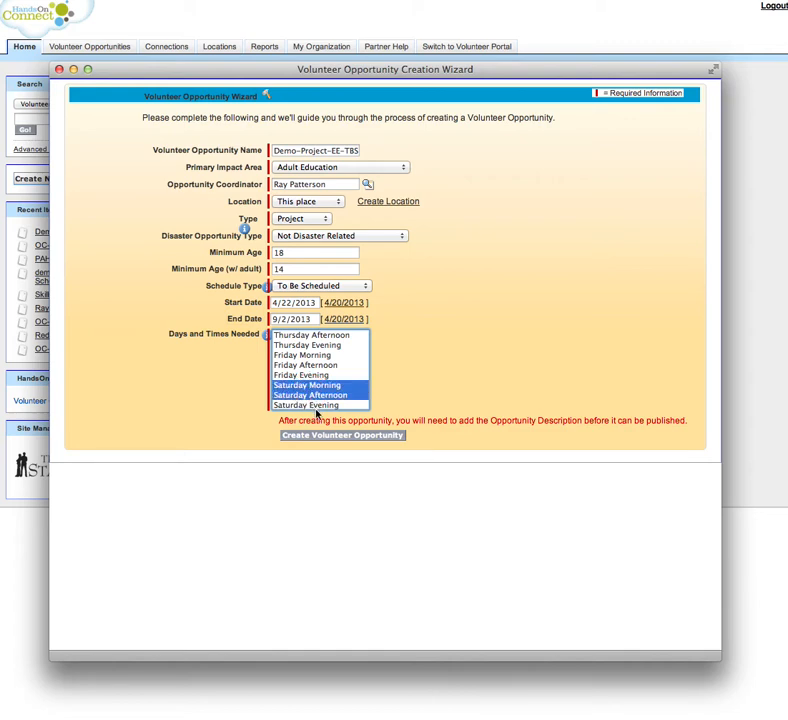
super+click(316, 405)
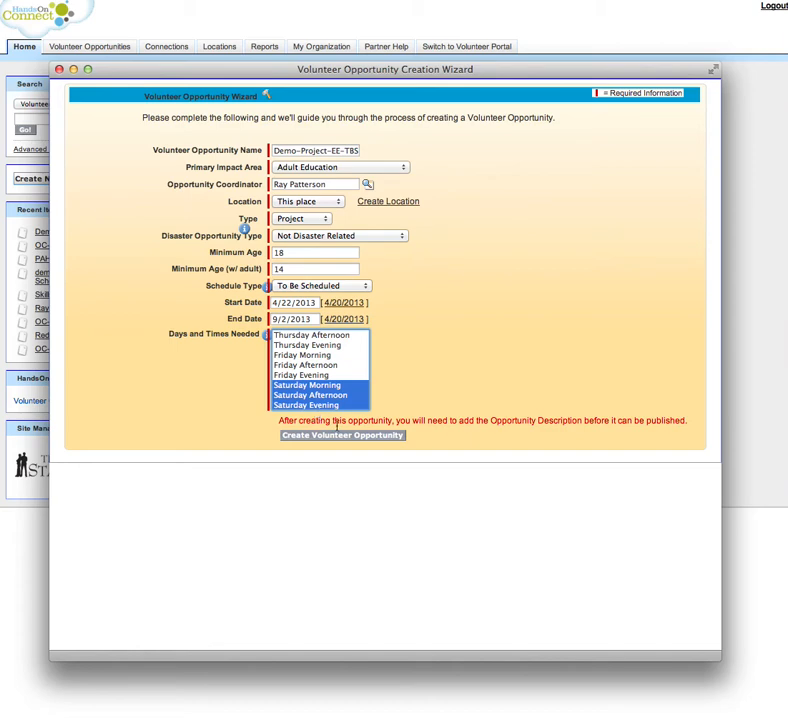
click(341, 436)
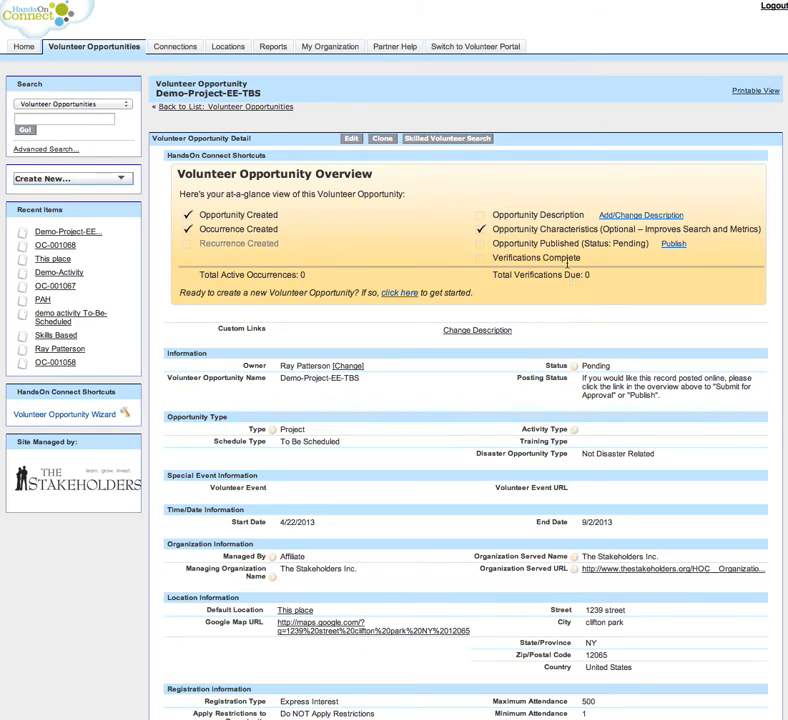
Write the opportunity description, beginning "This is where we describe the opportunity in detail", with further paragraphs on benefits and what is in it for everyone.
click(627, 219)
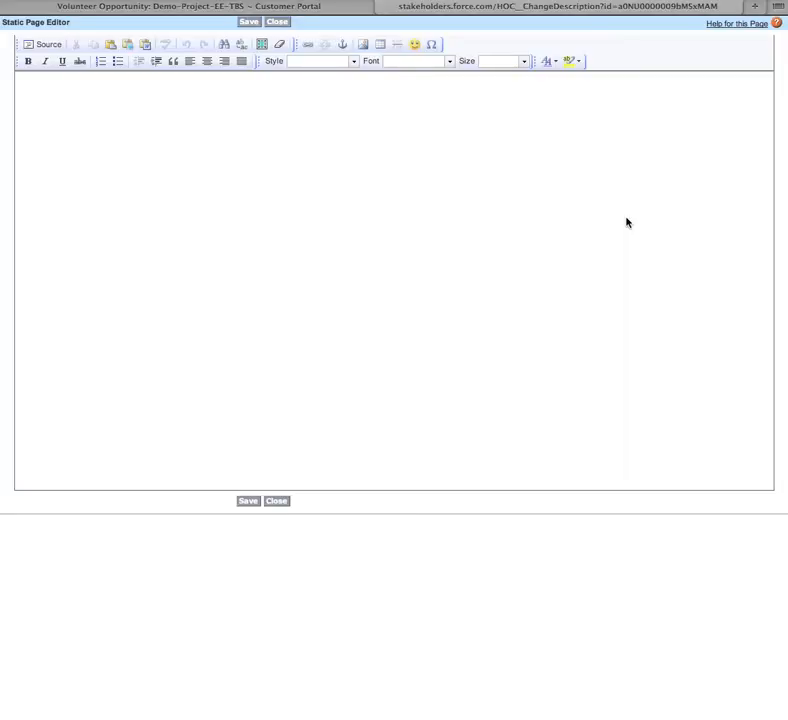
click(288, 179)
text(This is where we describe the opportunity in detail.  Make sure to make this exciting and inviting.  Be sure to describe the benefits this opportunity provides, not only for those effected but for the volunteer as well!  Great volunteer like to know what it in it for everyone, including themselves!)
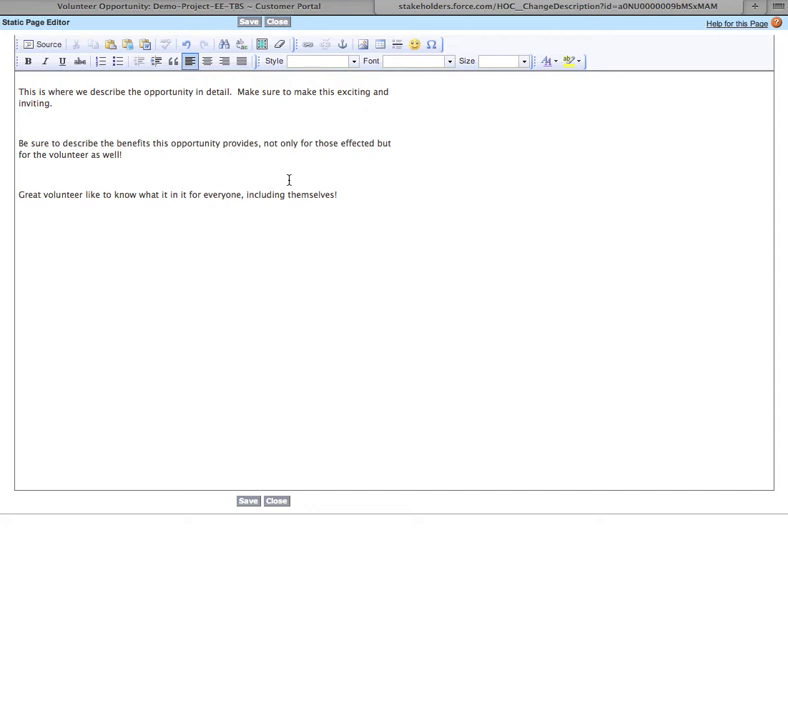
Save the opportunity description, close the description editor and acknowledge the refresh notice.
click(250, 502)
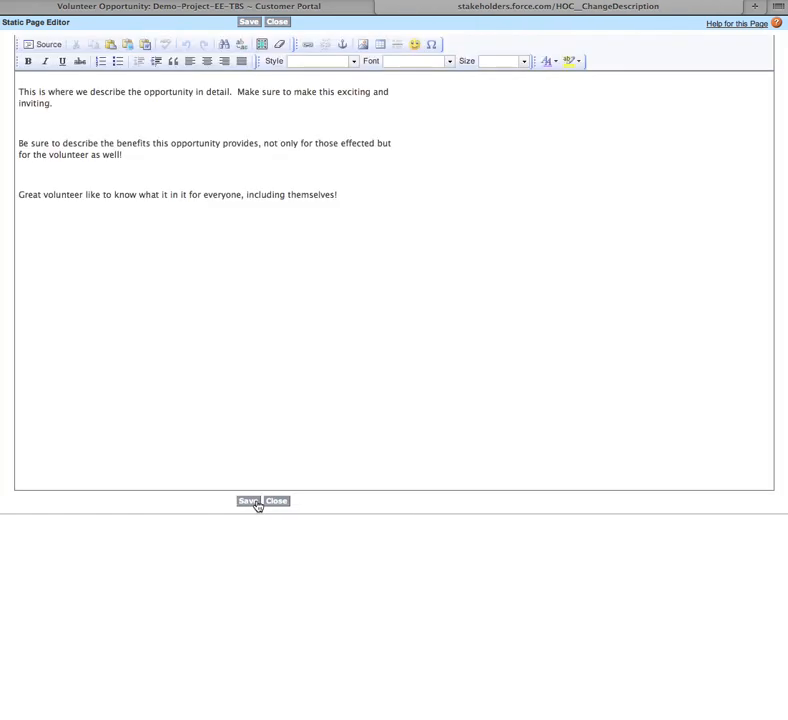
click(283, 502)
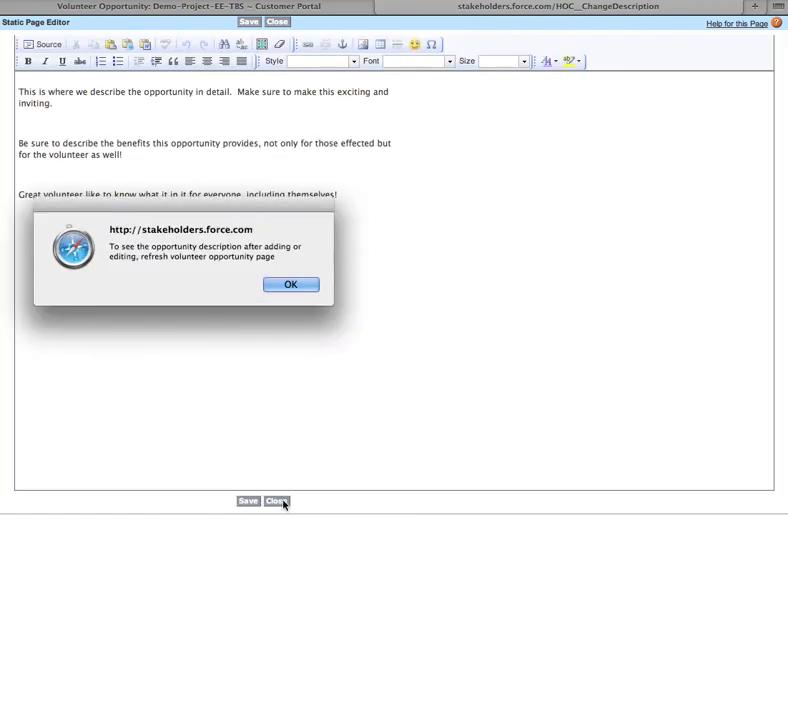
click(299, 287)
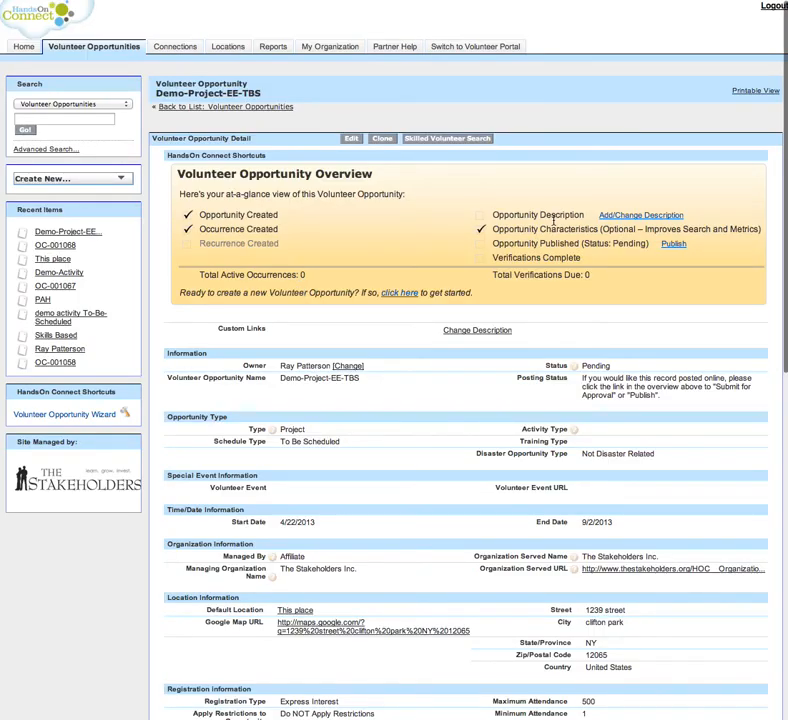
Reopen the saved description to check it, close the editor again, and publish the Demo-Project-EE-TBS opportunity.
click(674, 245)
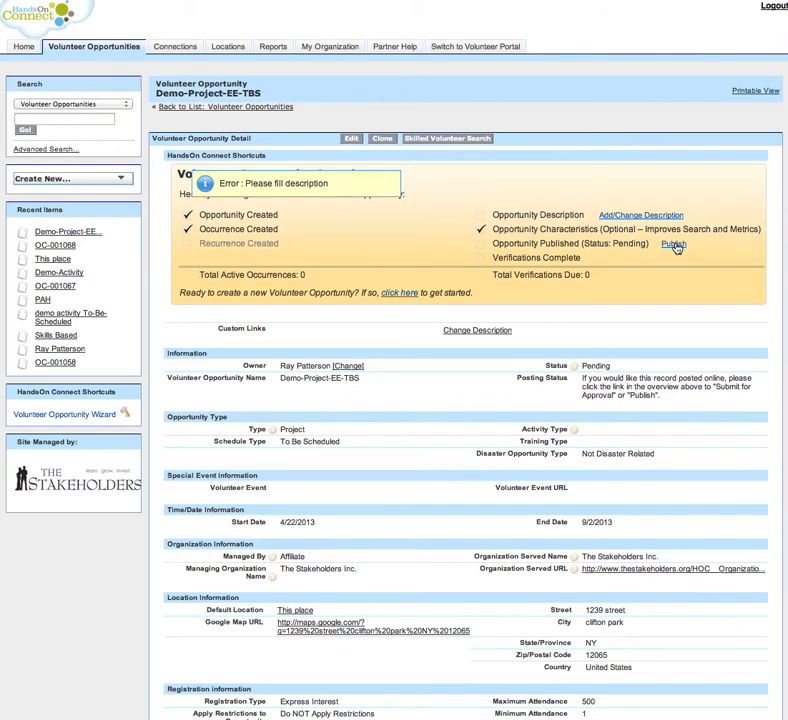
click(628, 216)
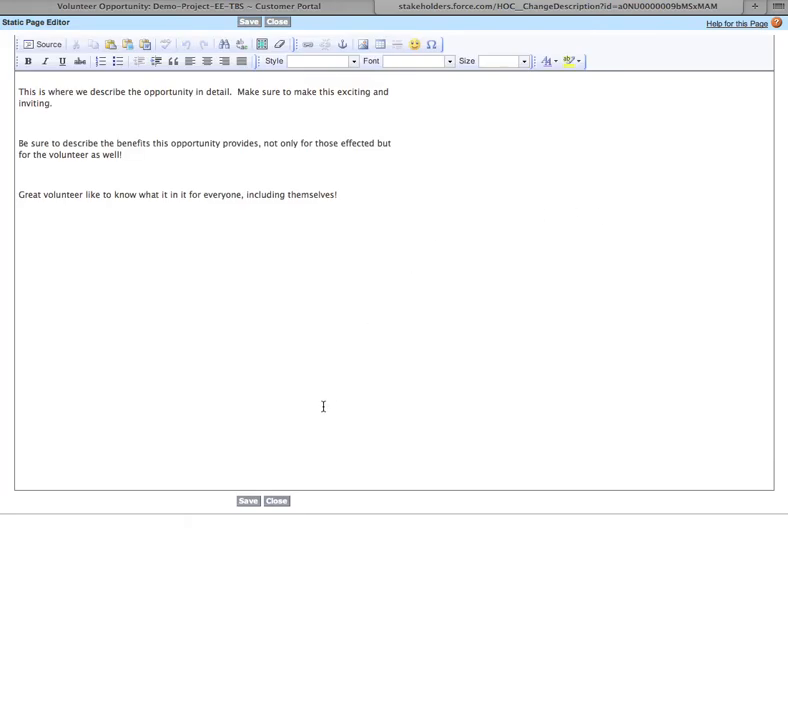
click(267, 502)
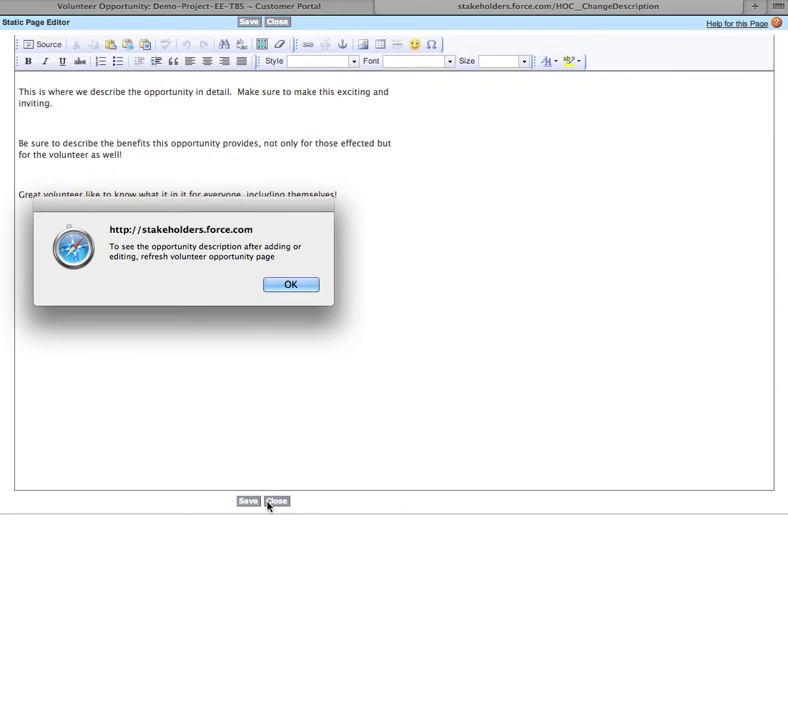
click(289, 283)
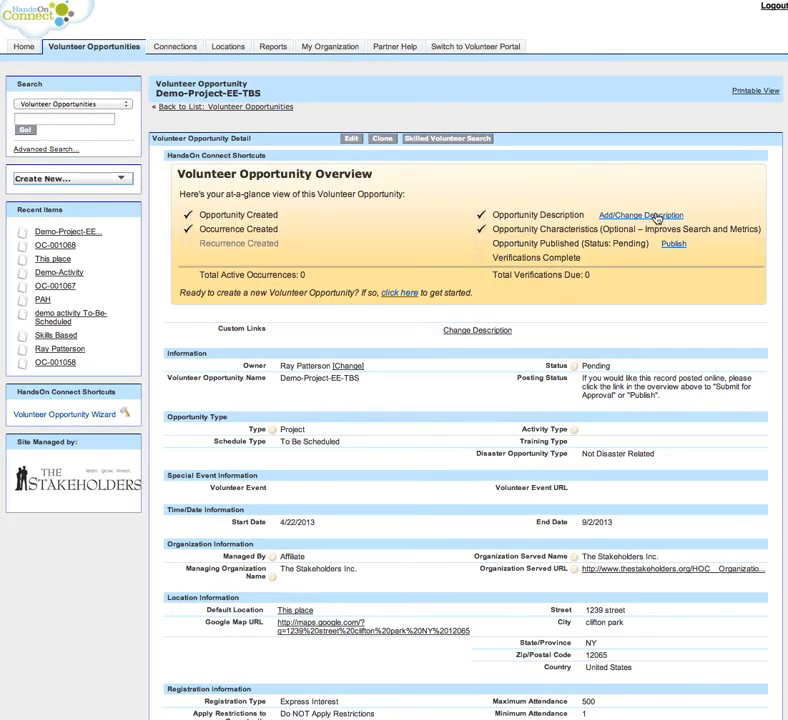
click(680, 246)
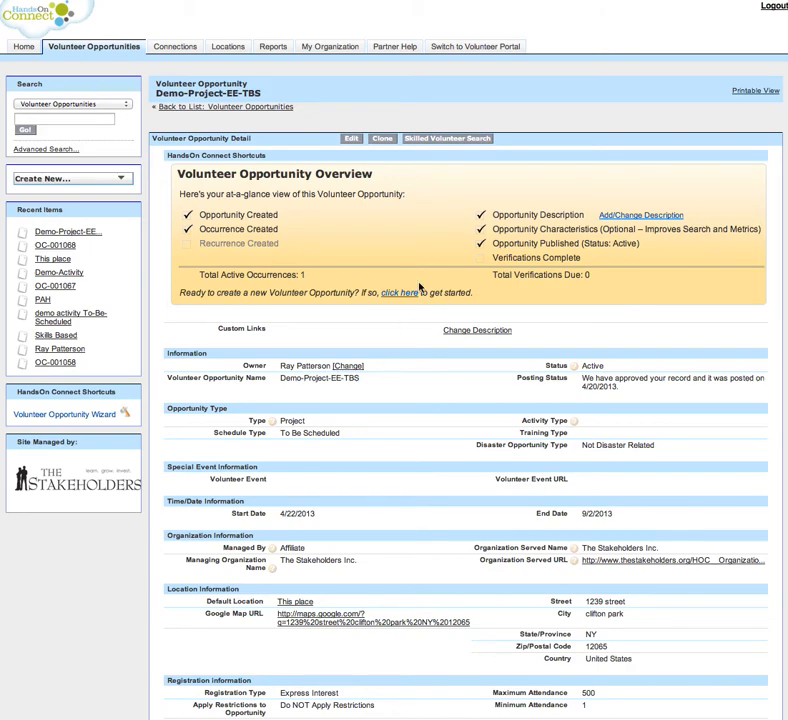
Switch to the volunteer portal and search for volunteer opportunities around zip code 12065 at any distance.
click(449, 50)
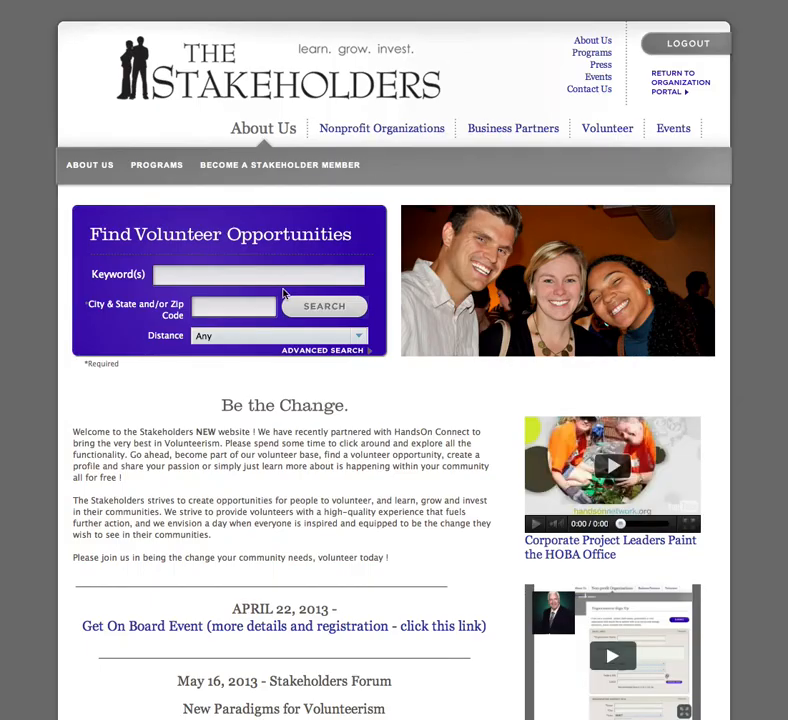
click(258, 304)
text(12065)
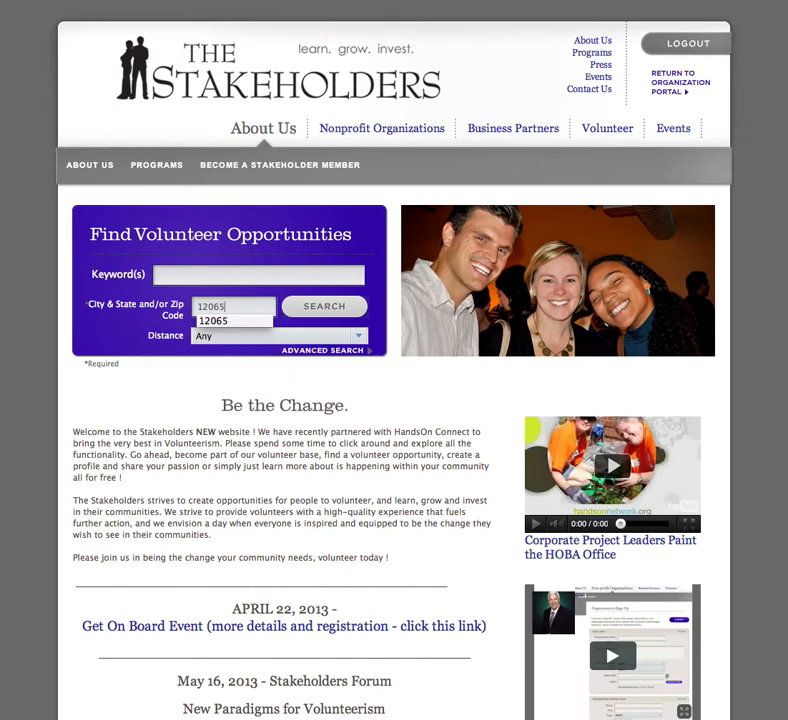
key(Return)
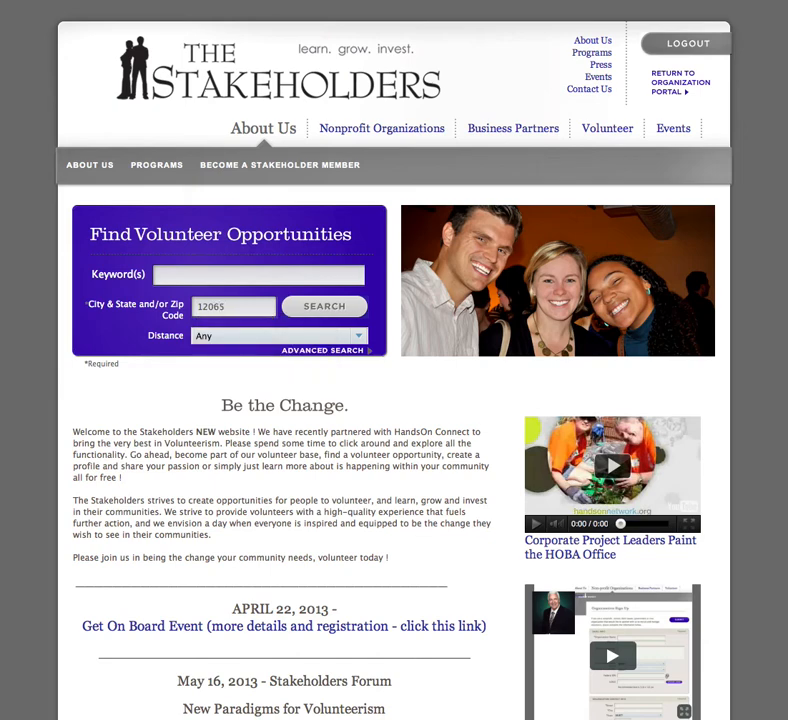
click(306, 309)
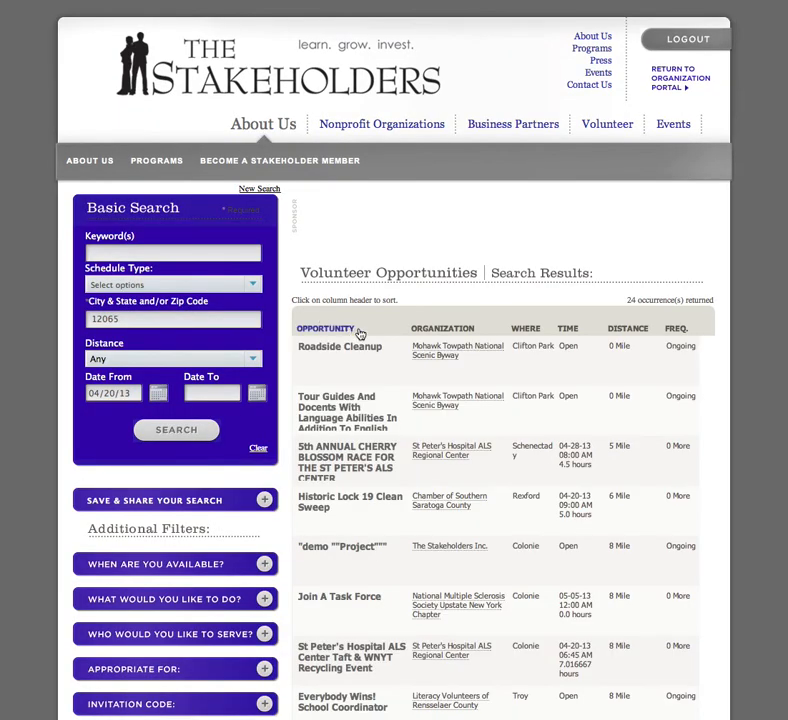
Look through the search results for Demo-Project-EE-TBS and open its opportunity details page.
scroll(359, 482, down, 15)
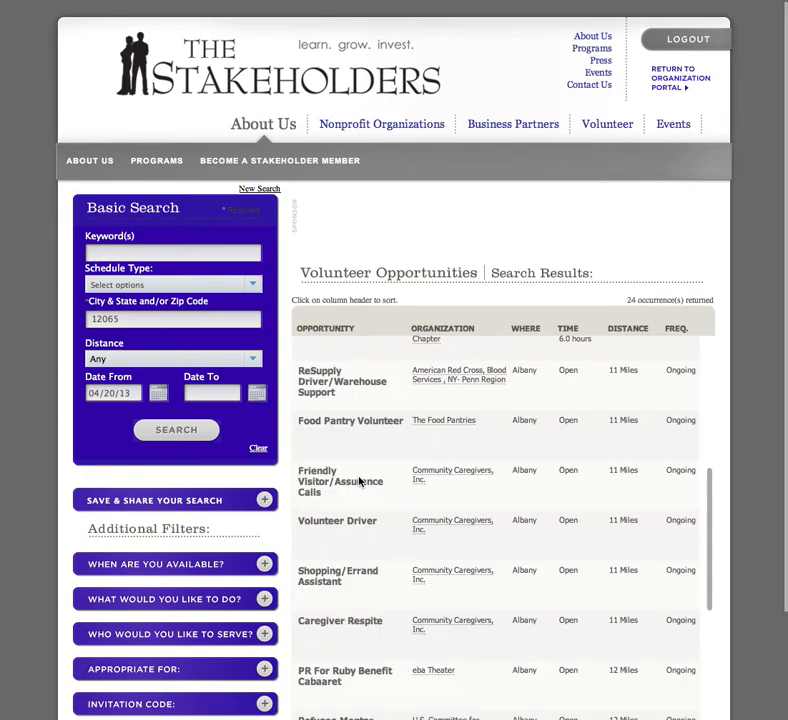
scroll(359, 482, down, 3)
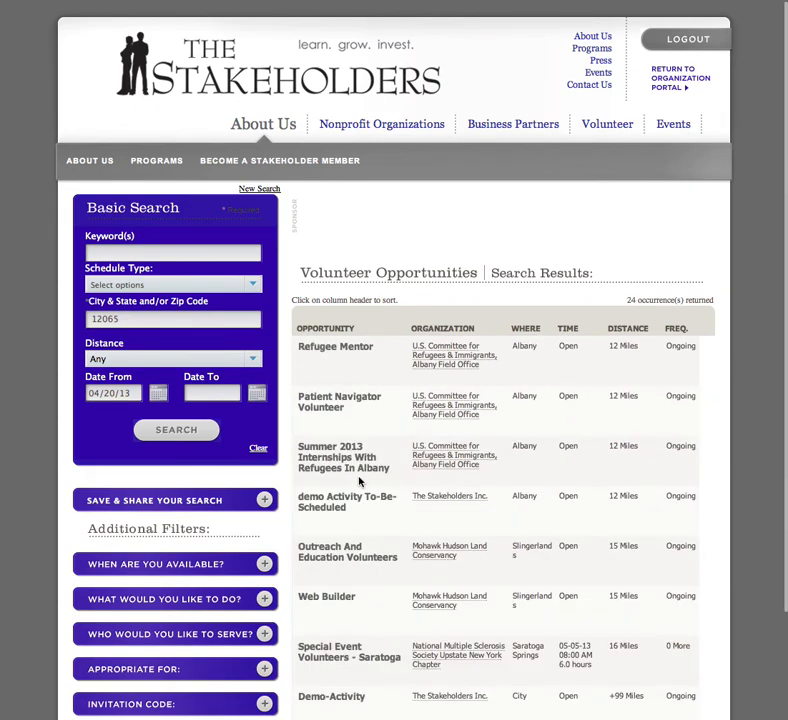
scroll(359, 482, up, 3)
scroll(359, 482, up, 5)
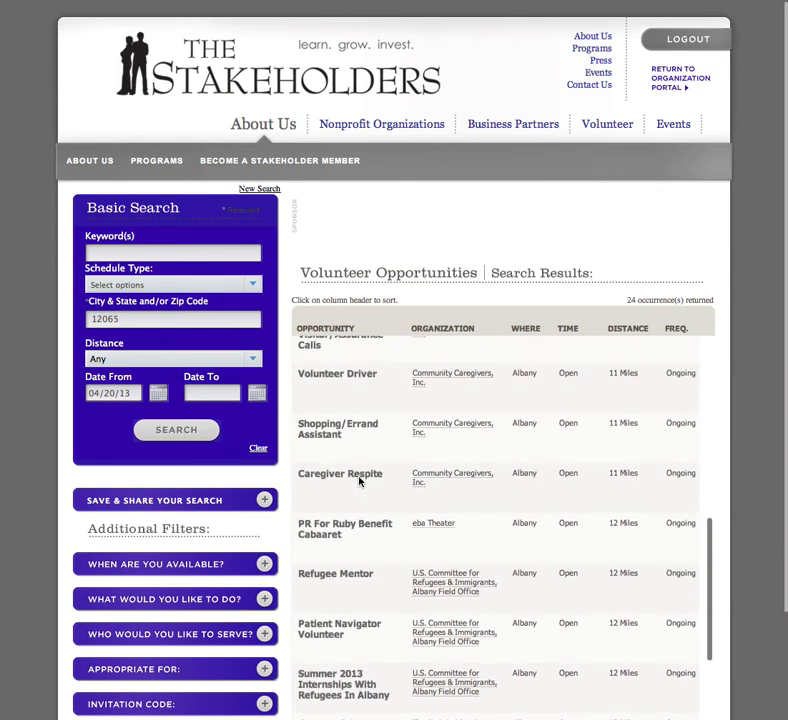
scroll(359, 482, up, 5)
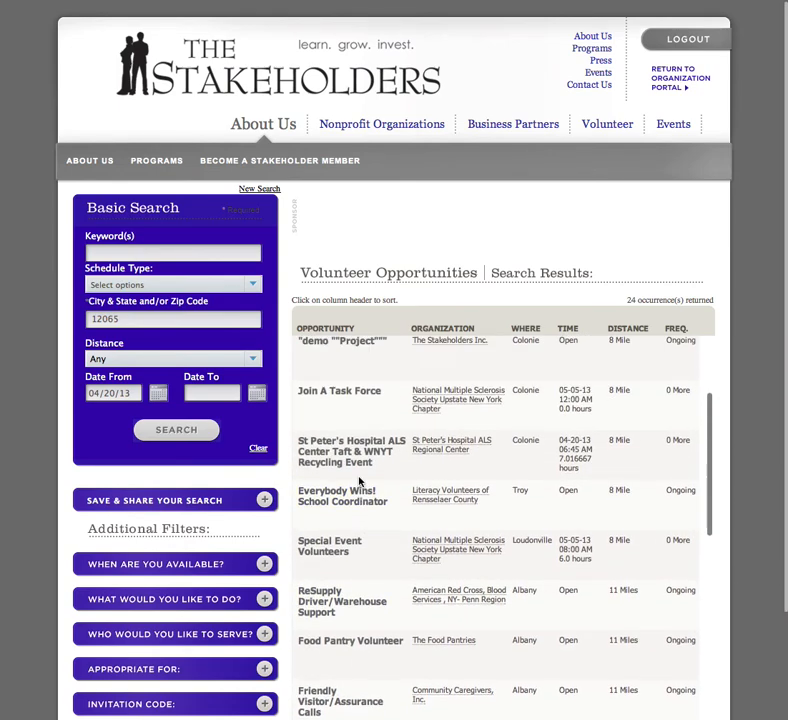
scroll(359, 482, up, 3)
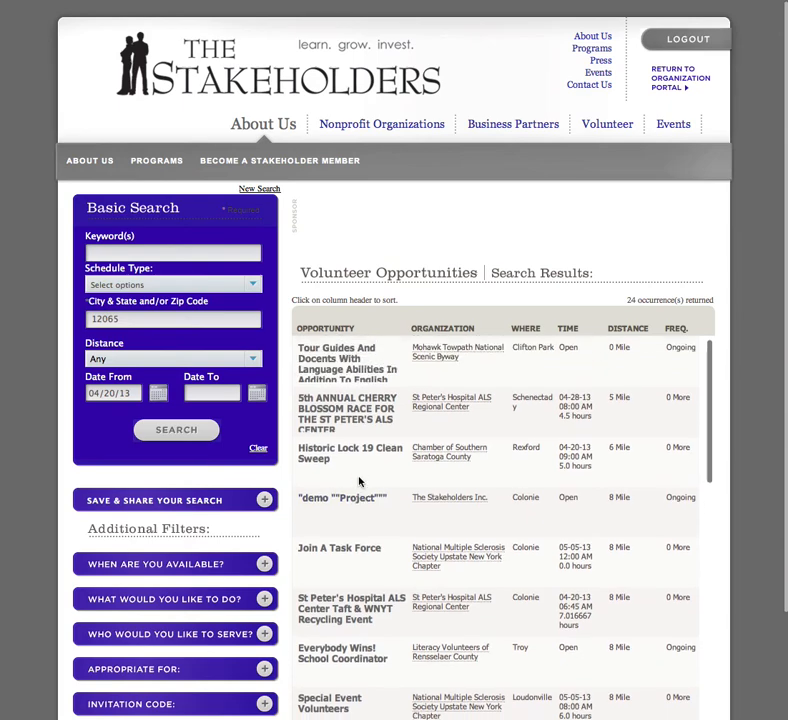
scroll(359, 482, down, 15)
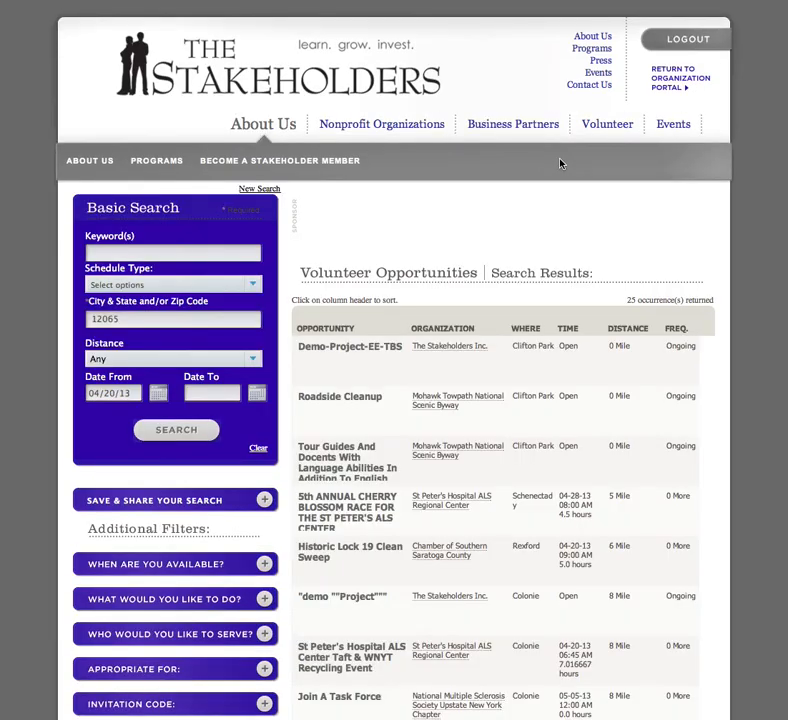
click(339, 352)
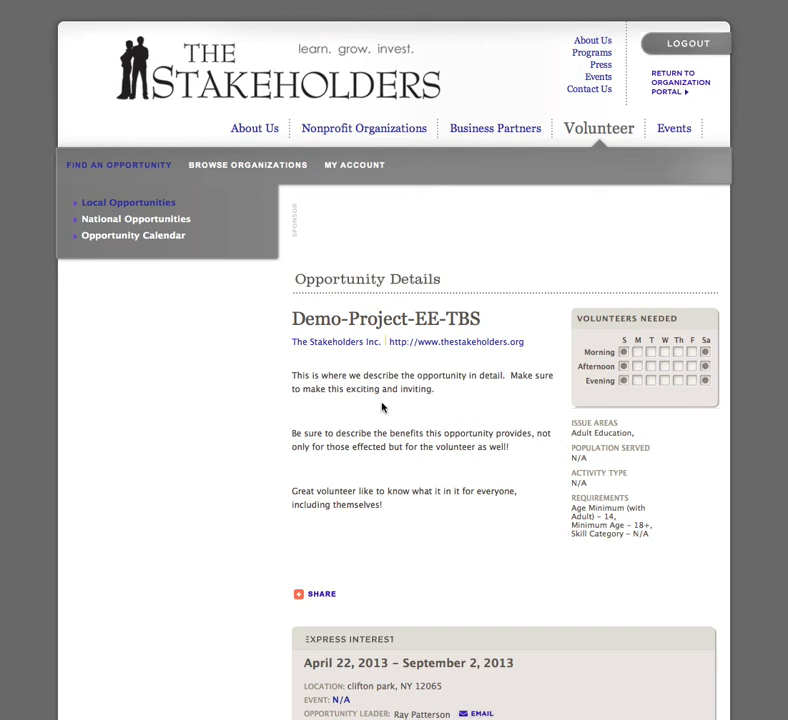
Review the public Demo-Project-EE-TBS page and examine its social network and email sharing options.
scroll(451, 551, down, 2)
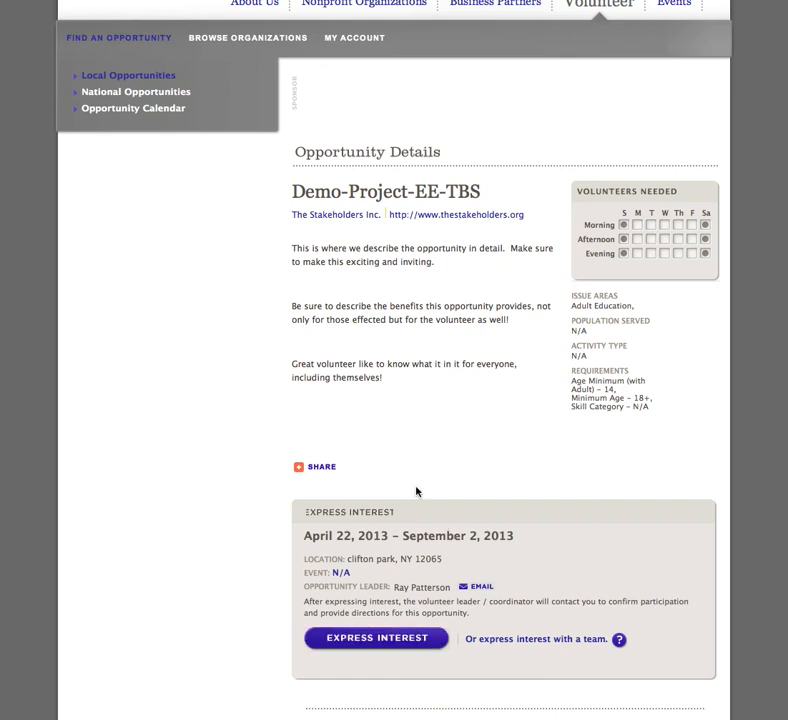
mouse_move(325, 471)
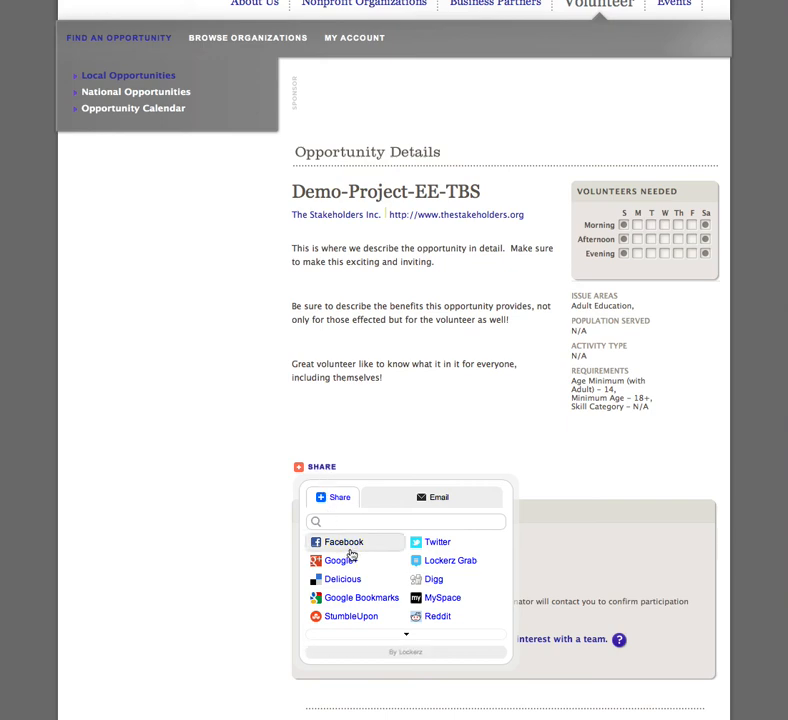
click(408, 637)
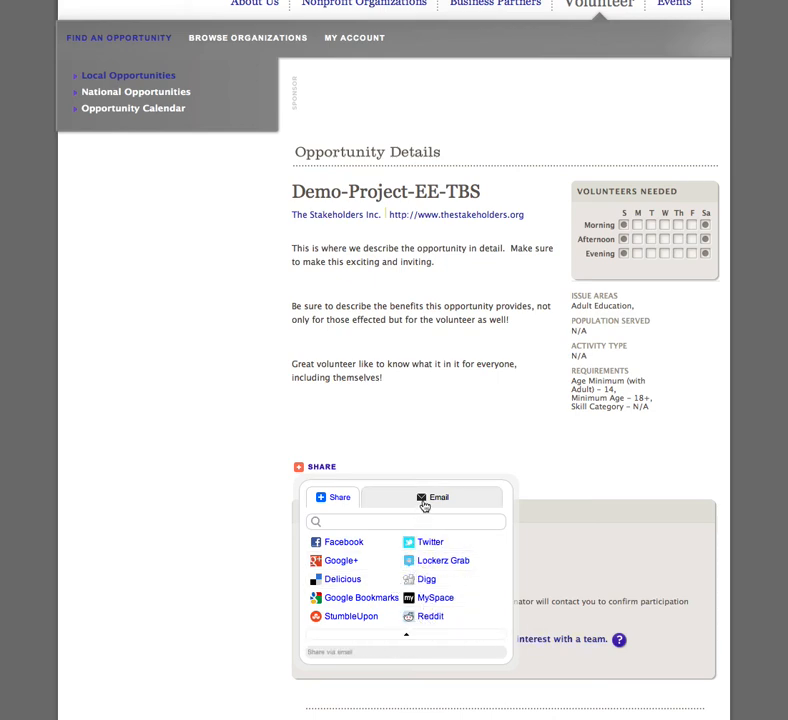
click(424, 506)
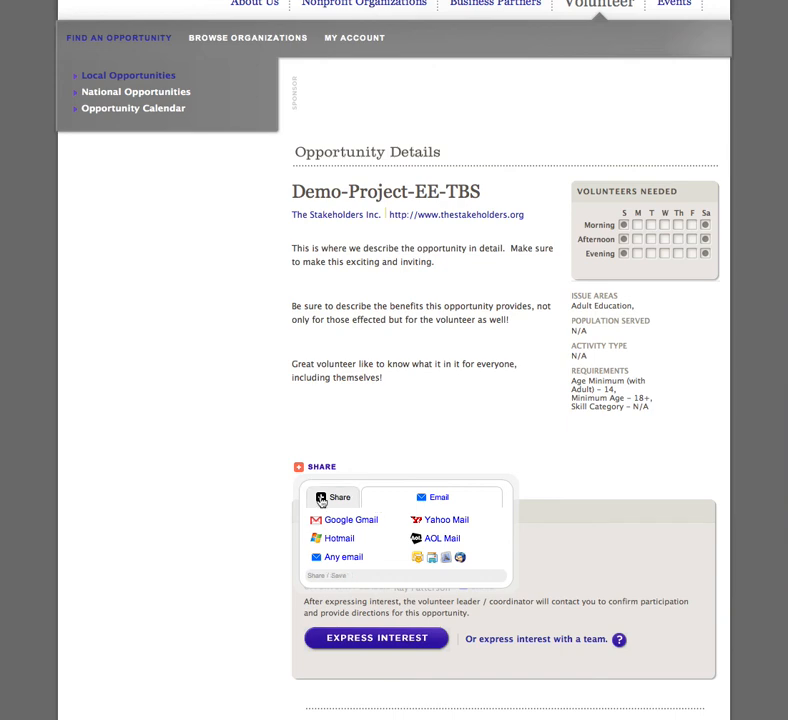
click(323, 501)
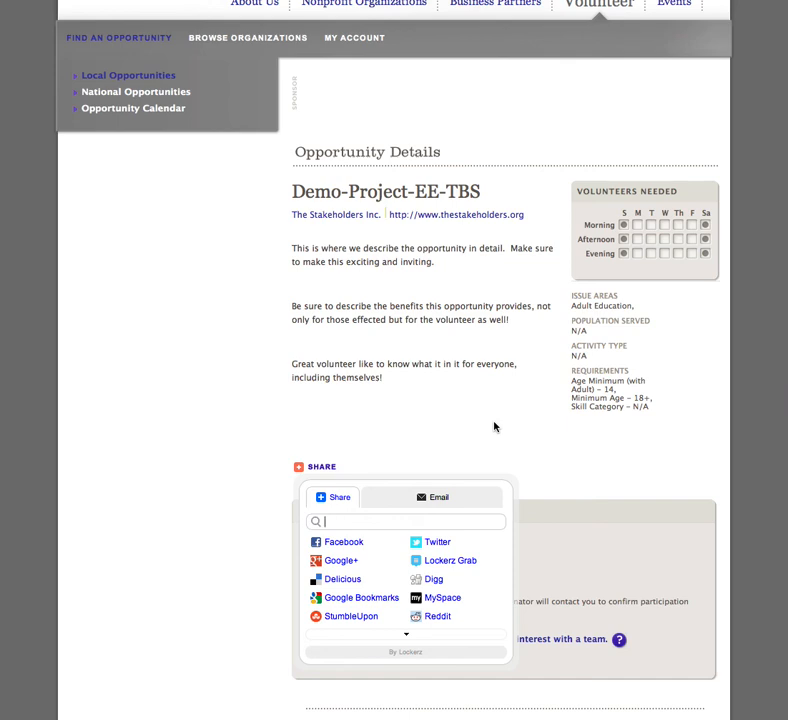
scroll(494, 427, up, 3)
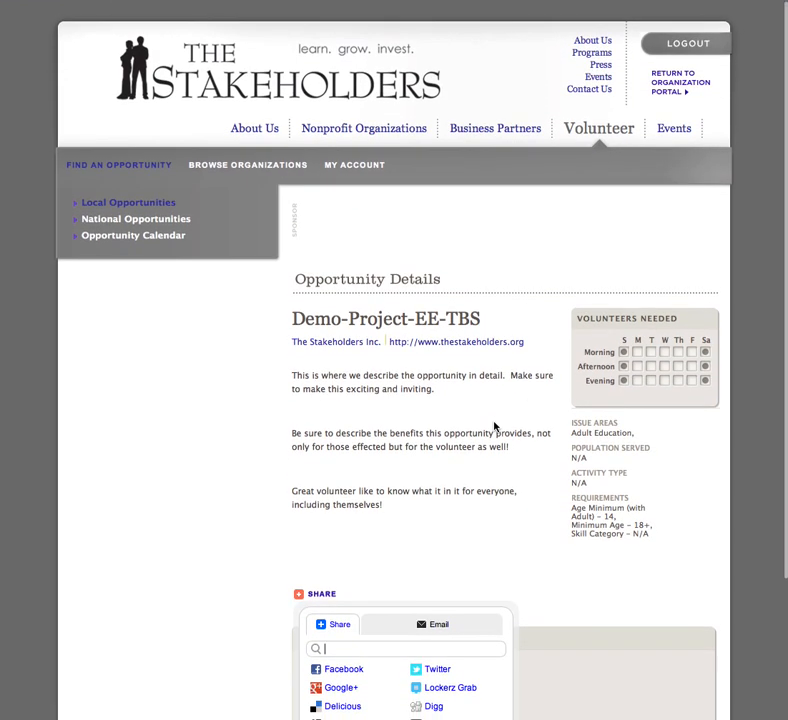